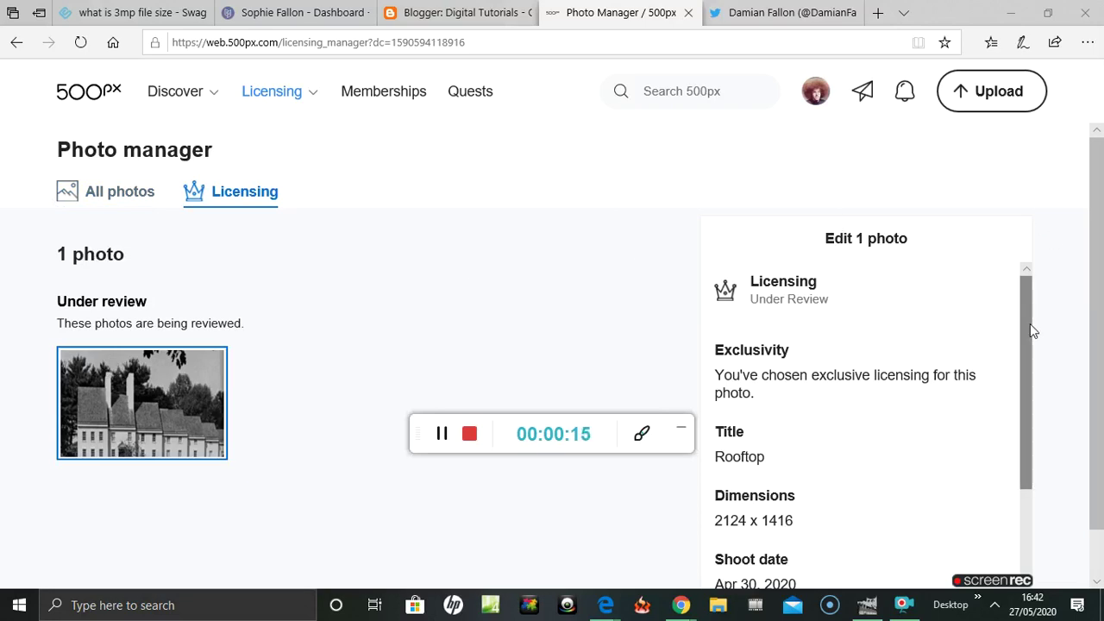
# Compare the photo's dimensions in the 500px licensing details with the 3MP pixel size given in the web search results
pyautogui.moveTo(1030, 325); pyautogui.dragTo(1018, 485)
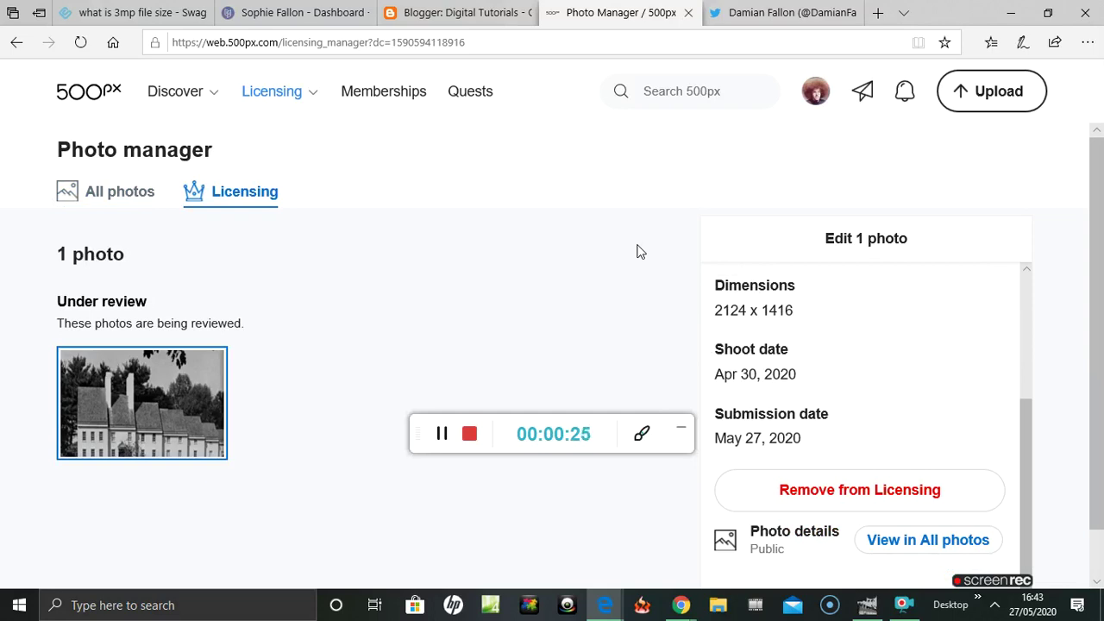
pyautogui.click(119, 16)
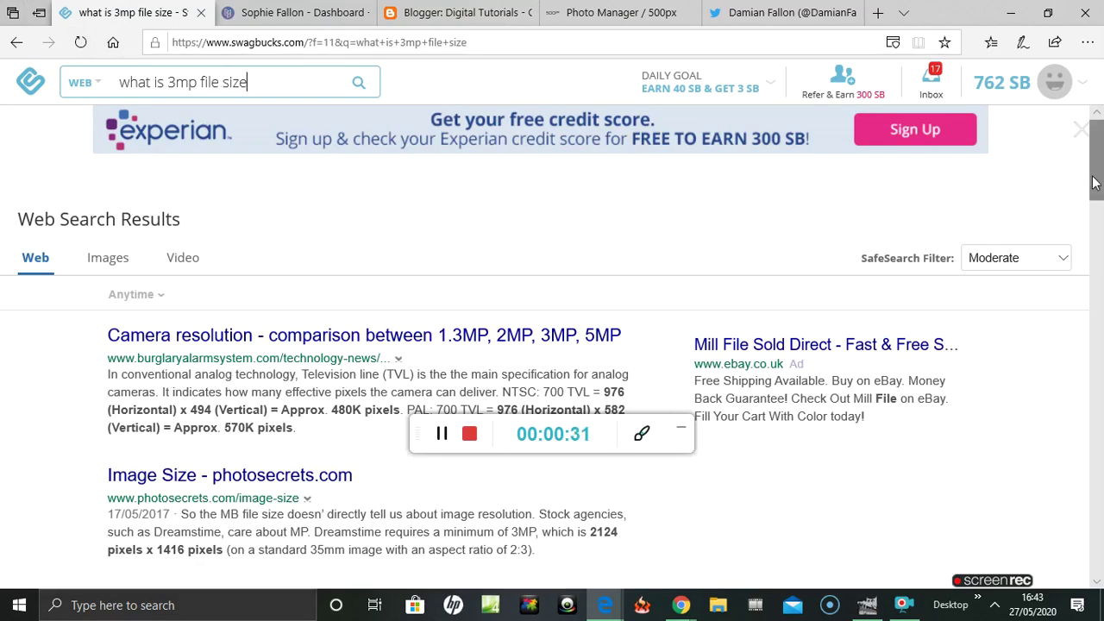
pyautogui.scroll(-1, 1097, 198)
pyautogui.moveTo(1098, 200); pyautogui.dragTo(1098, 216)
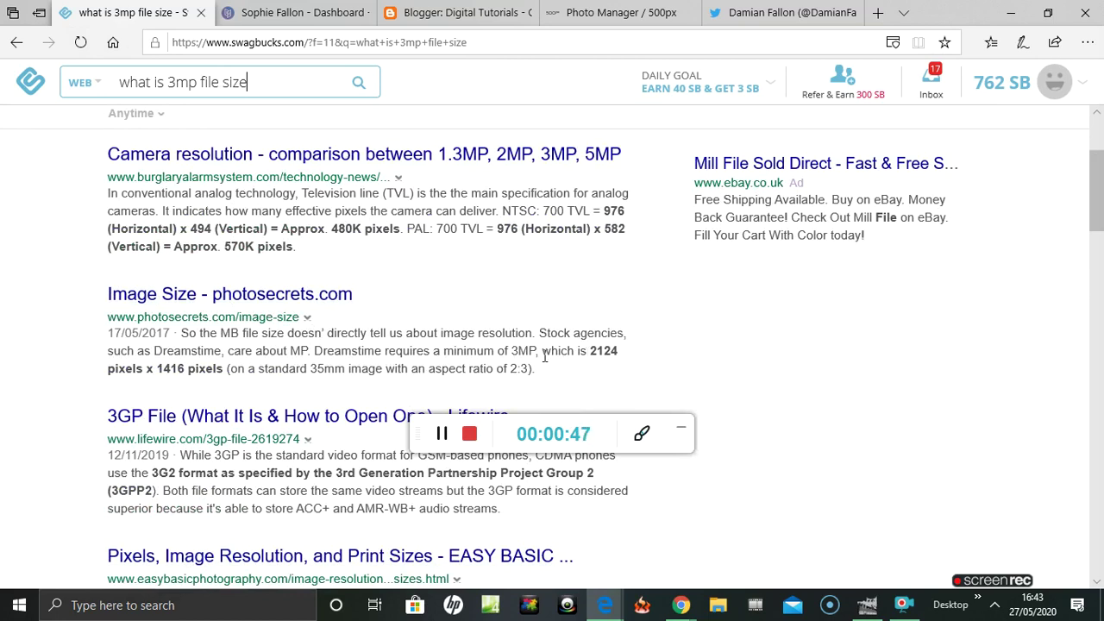
pyautogui.moveTo(544, 354); pyautogui.dragTo(473, 396)
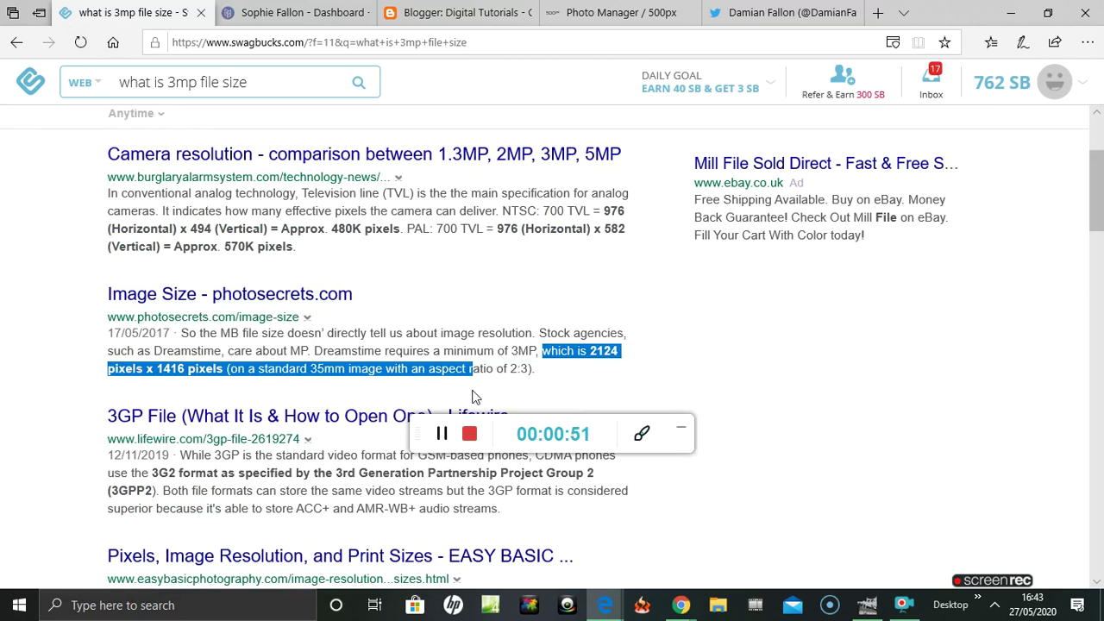
pyautogui.click(764, 312)
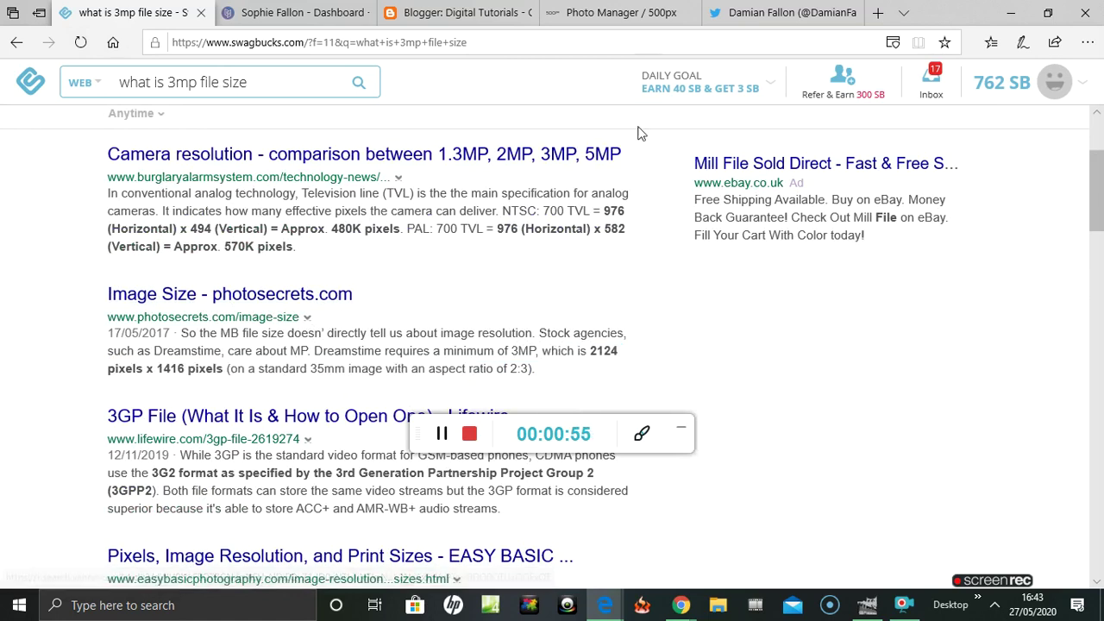
pyautogui.click(621, 13)
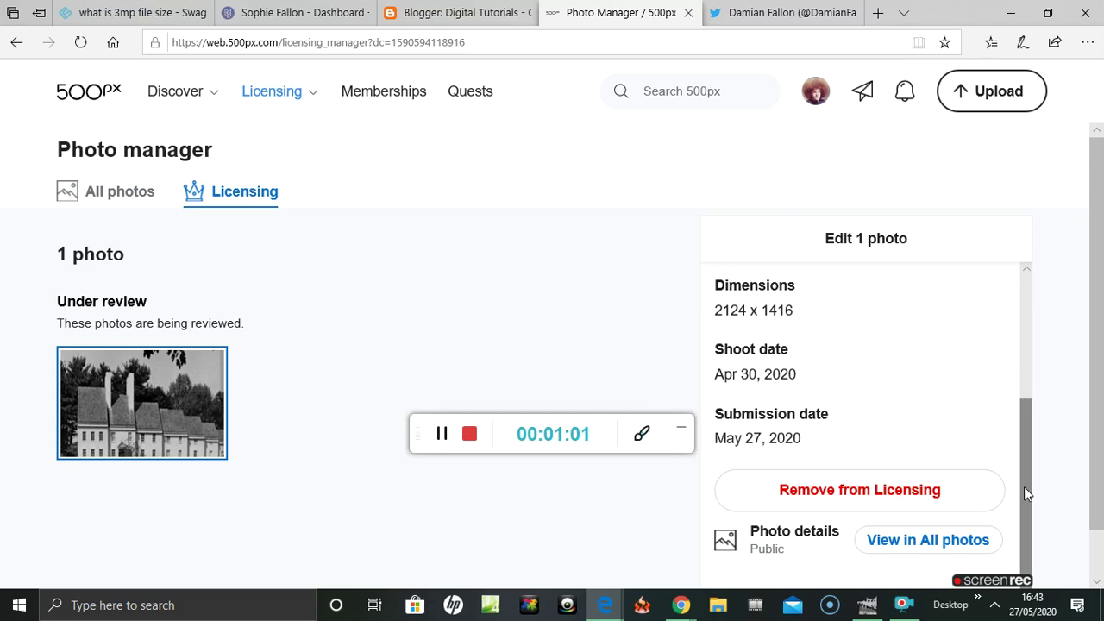
pyautogui.moveTo(1024, 486); pyautogui.dragTo(1049, 353)
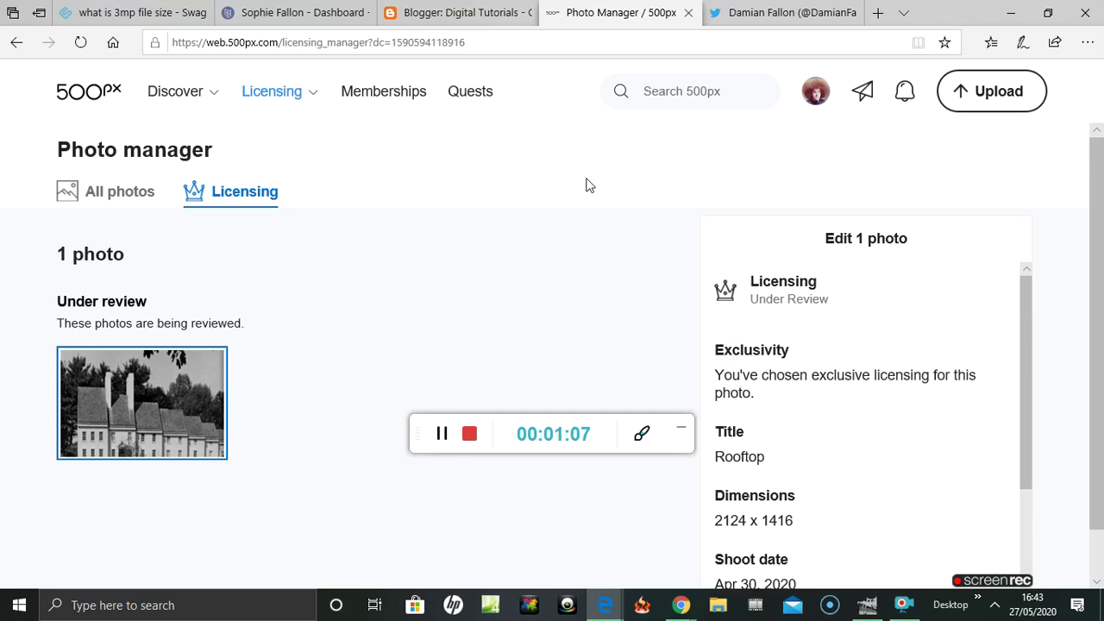
# Switch to GIMP and close the houserib5 image, discarding its unsaved changes
pyautogui.moveTo(215, 443)
pyautogui.click(867, 606)
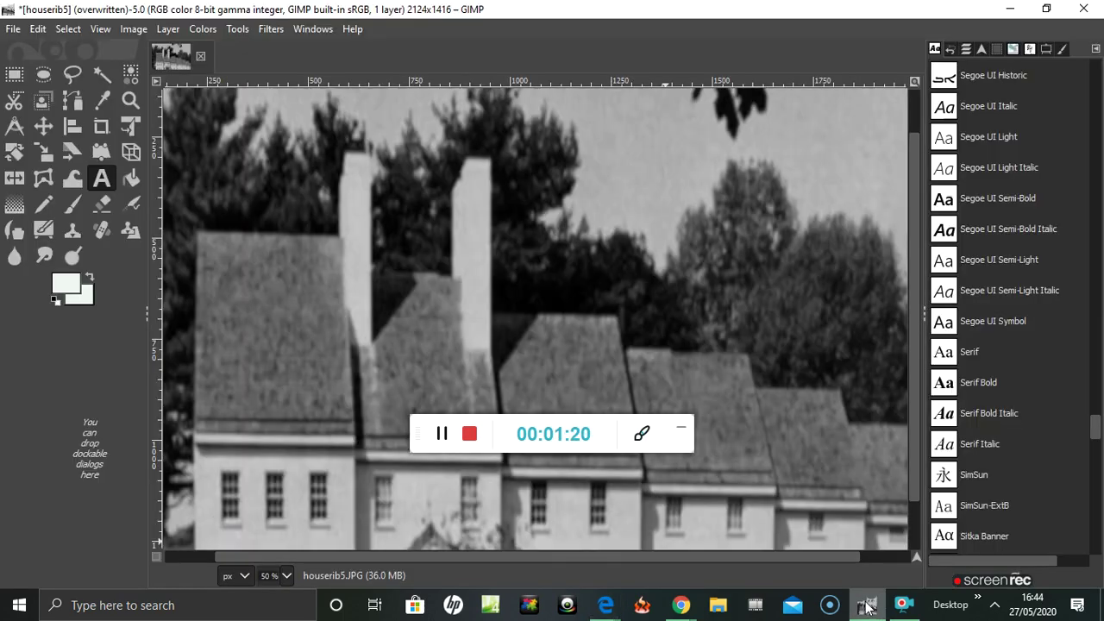
pyautogui.click(200, 57)
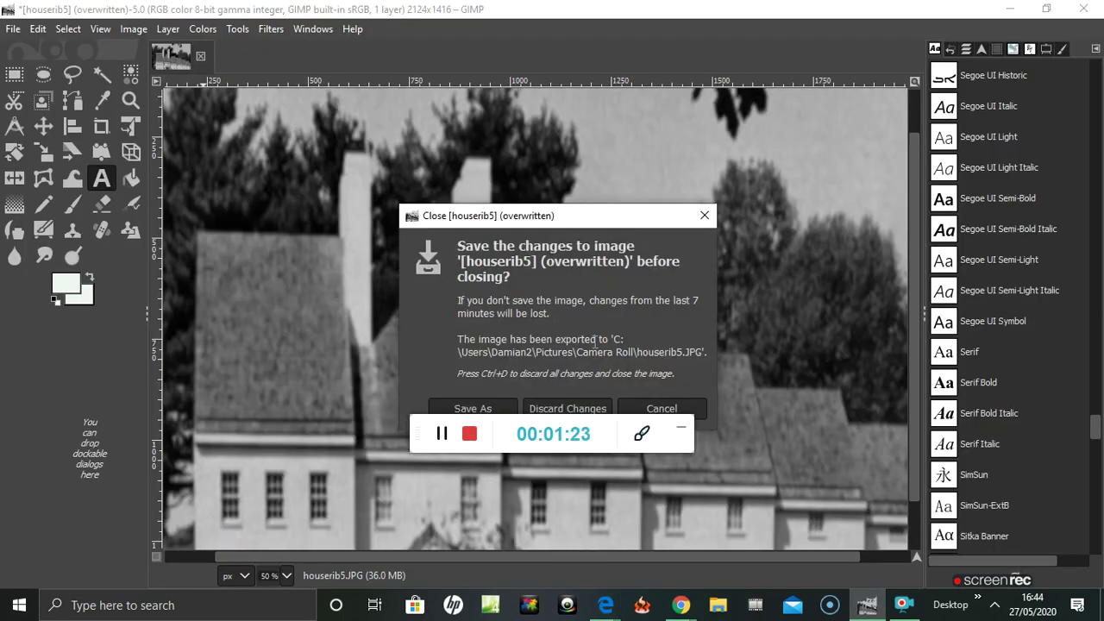
pyautogui.moveTo(595, 215); pyautogui.dragTo(513, 172)
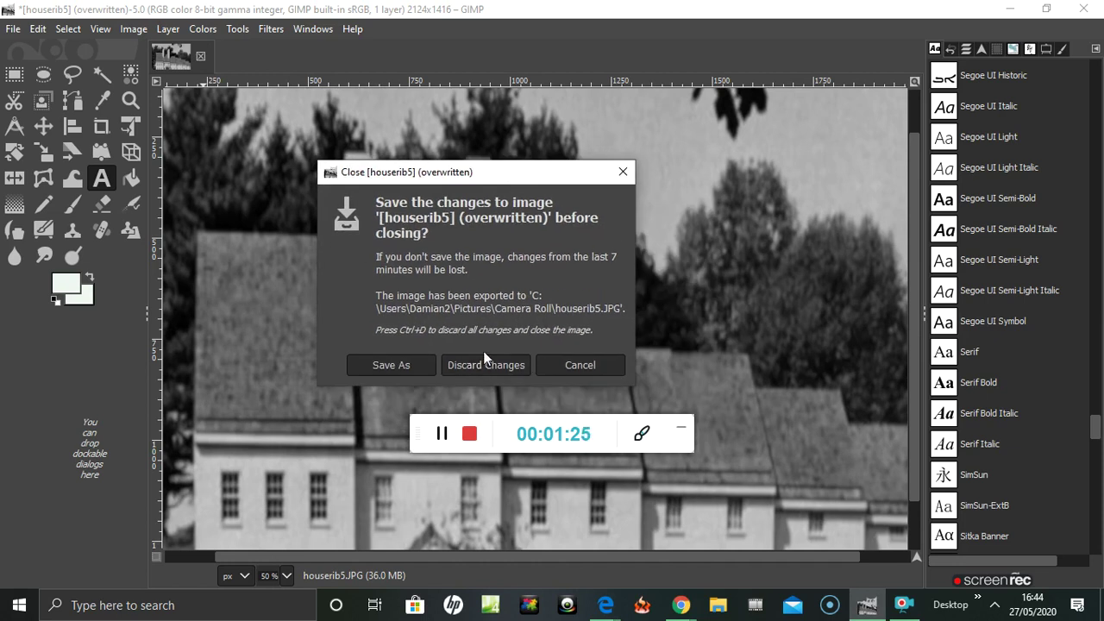
pyautogui.click(483, 365)
# Preview several images in the Camera Roll folder and open ckc6g4zw0aadnki.jpg
pyautogui.click(13, 28)
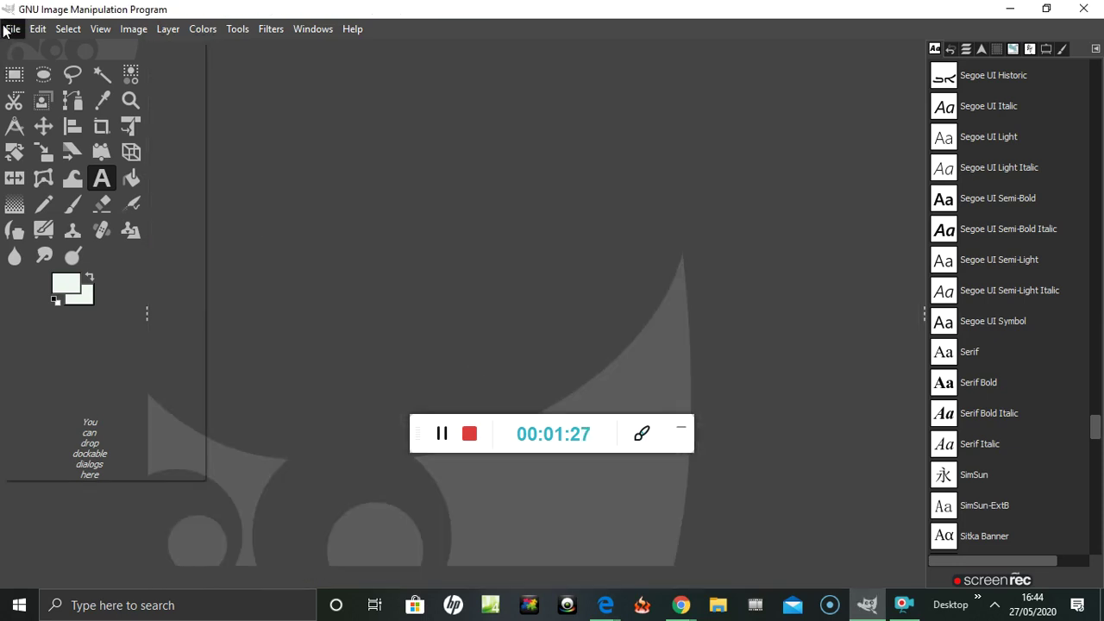
pyautogui.click(39, 87)
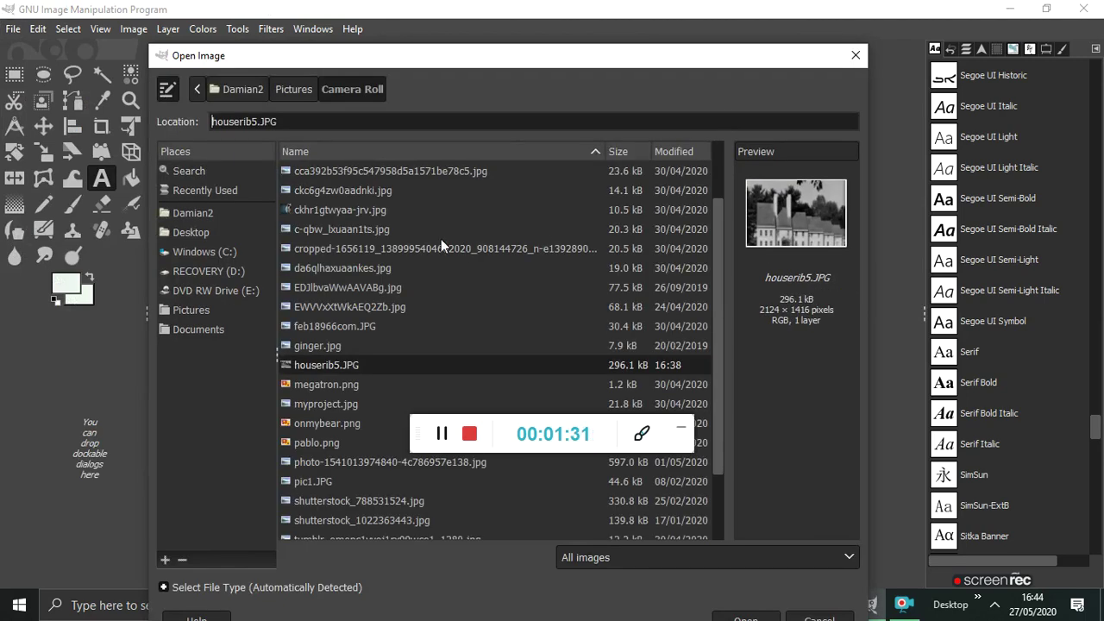
pyautogui.click(332, 191)
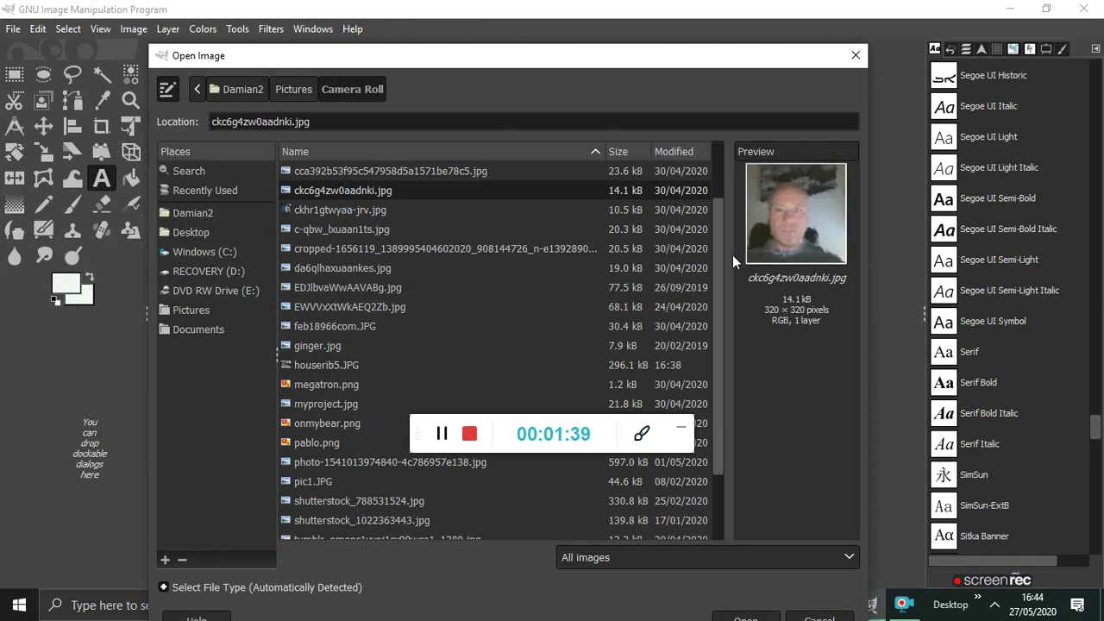
pyautogui.moveTo(718, 265); pyautogui.dragTo(722, 184)
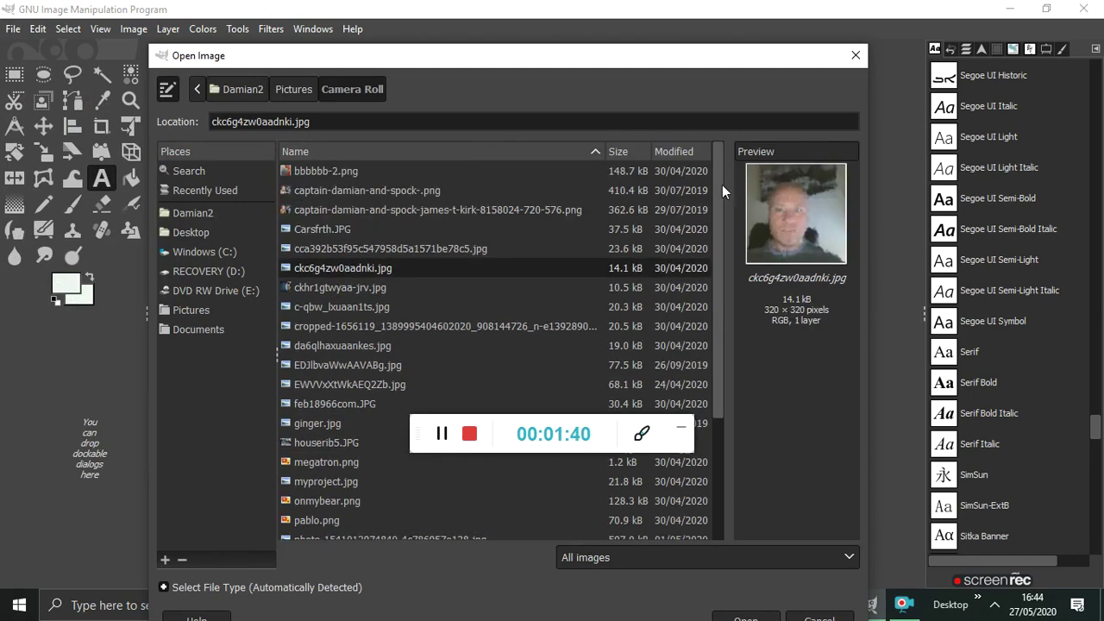
pyautogui.click(335, 171)
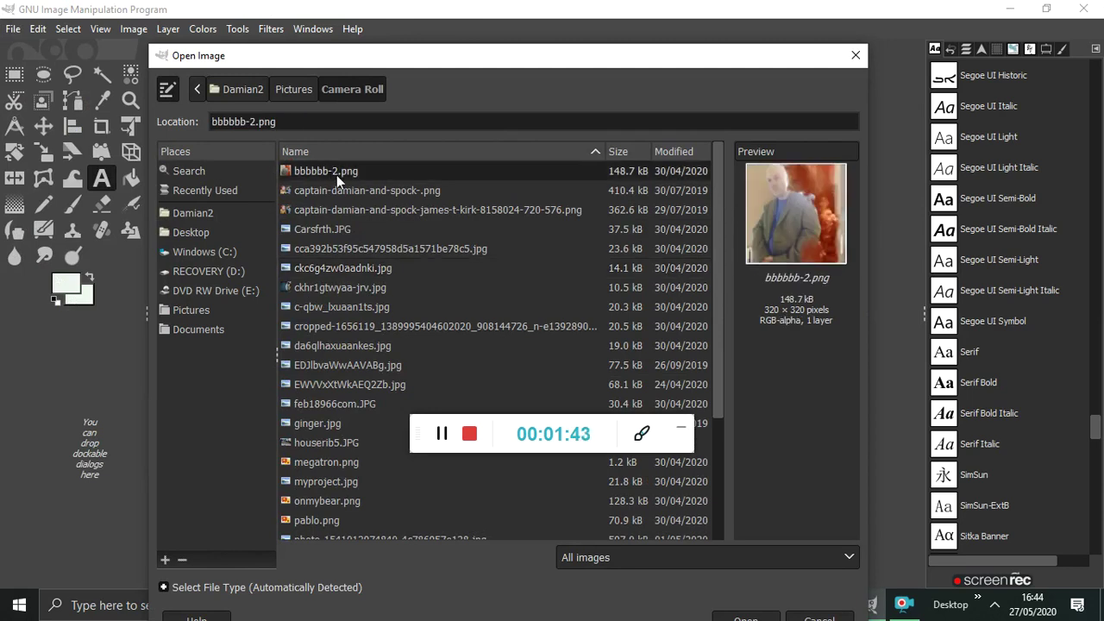
pyautogui.click(340, 189)
pyautogui.click(344, 211)
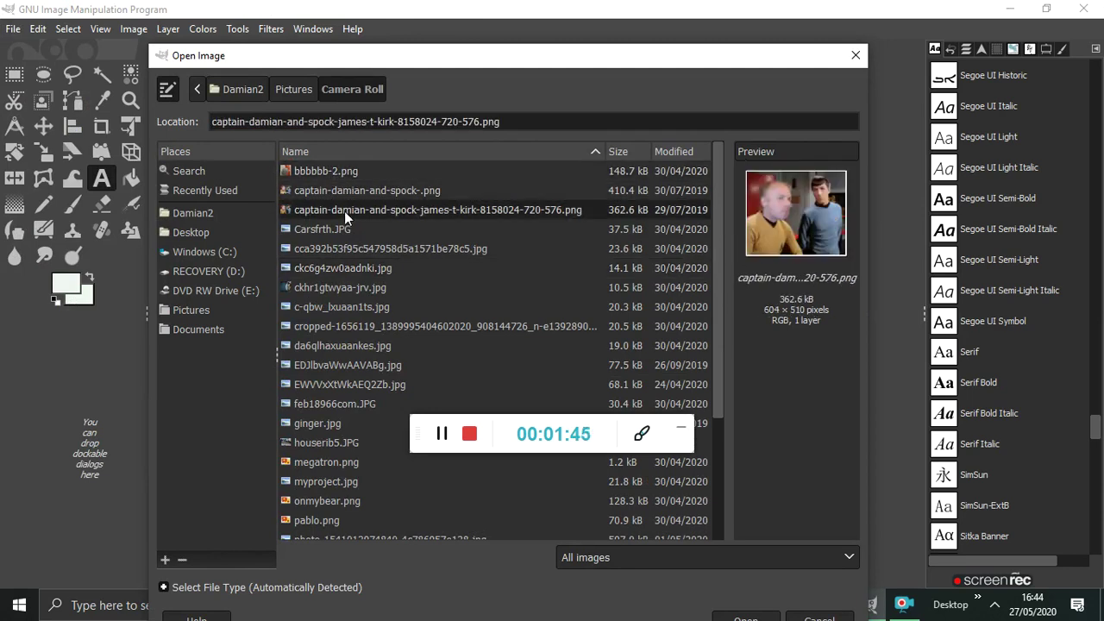
pyautogui.click(347, 227)
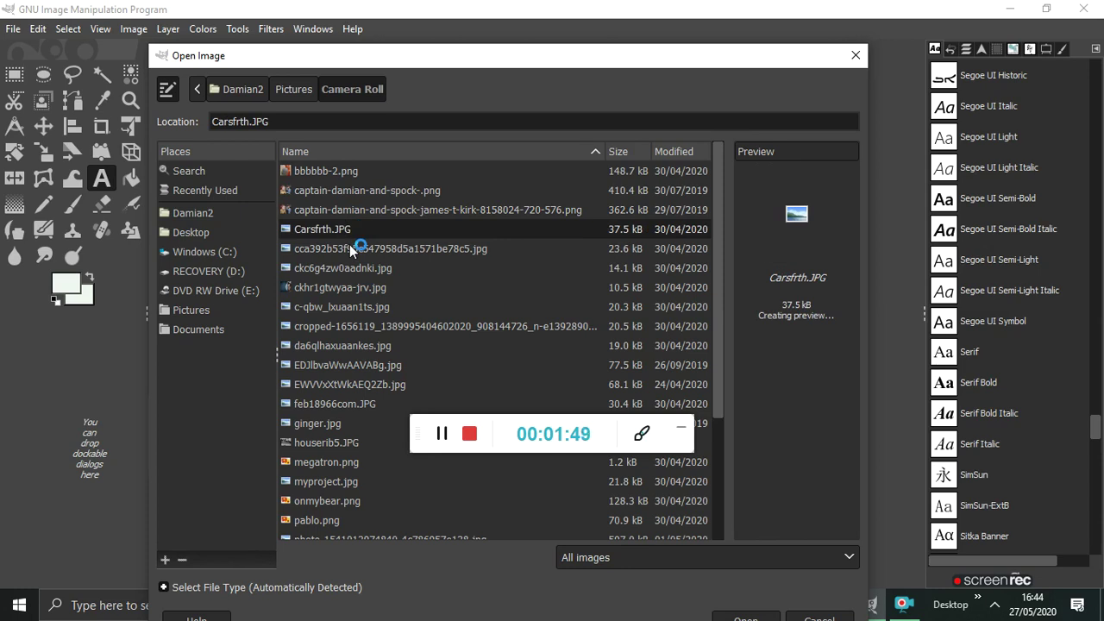
pyautogui.click(349, 246)
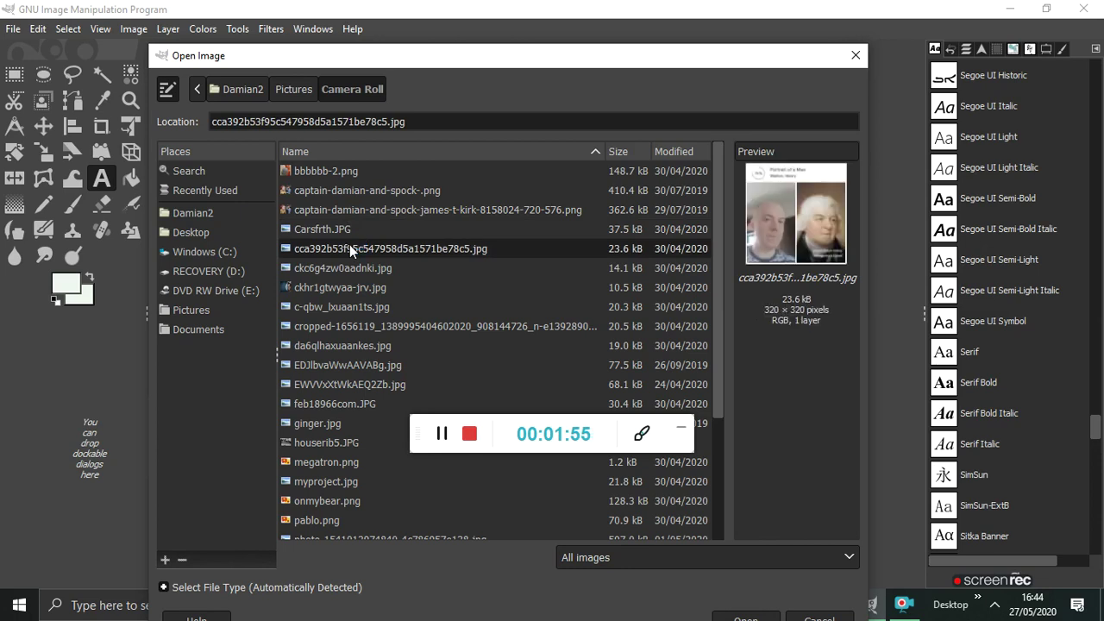
pyautogui.click(359, 268)
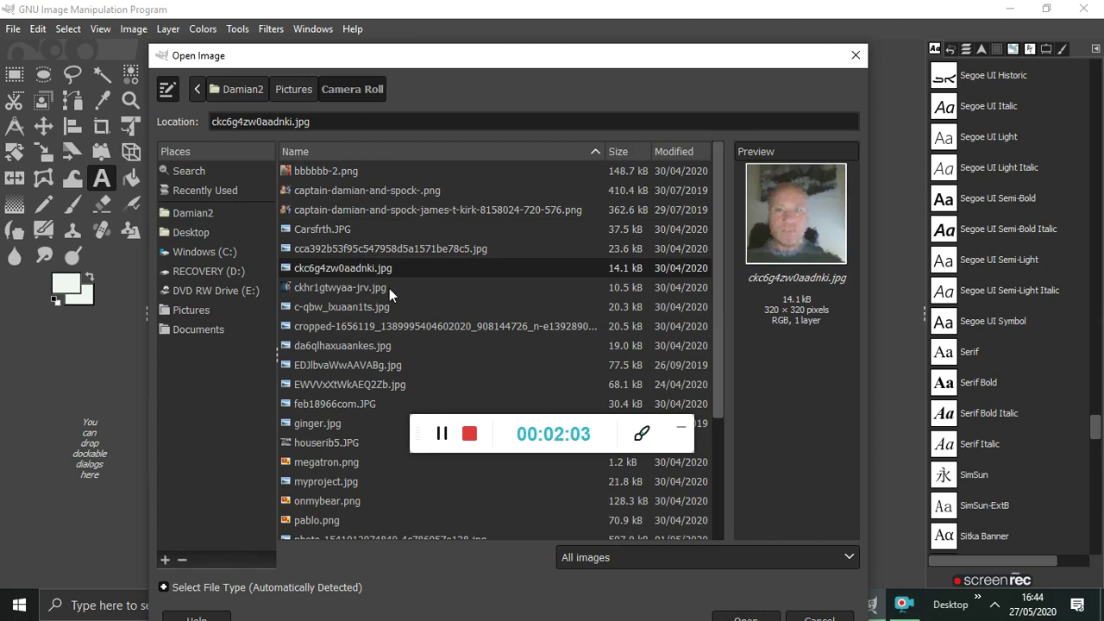
pyautogui.doubleClick(350, 267)
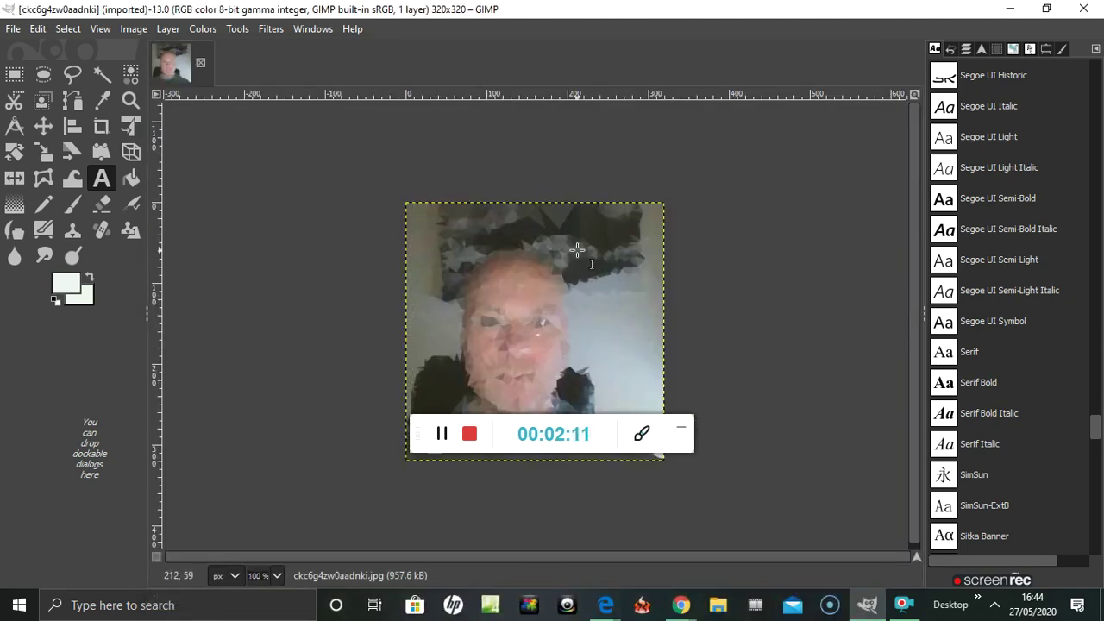
# Scale the image to 2124 px wide and 1416 px high, with the width and height unlinked while entering them
pyautogui.click(134, 29)
pyautogui.click(169, 245)
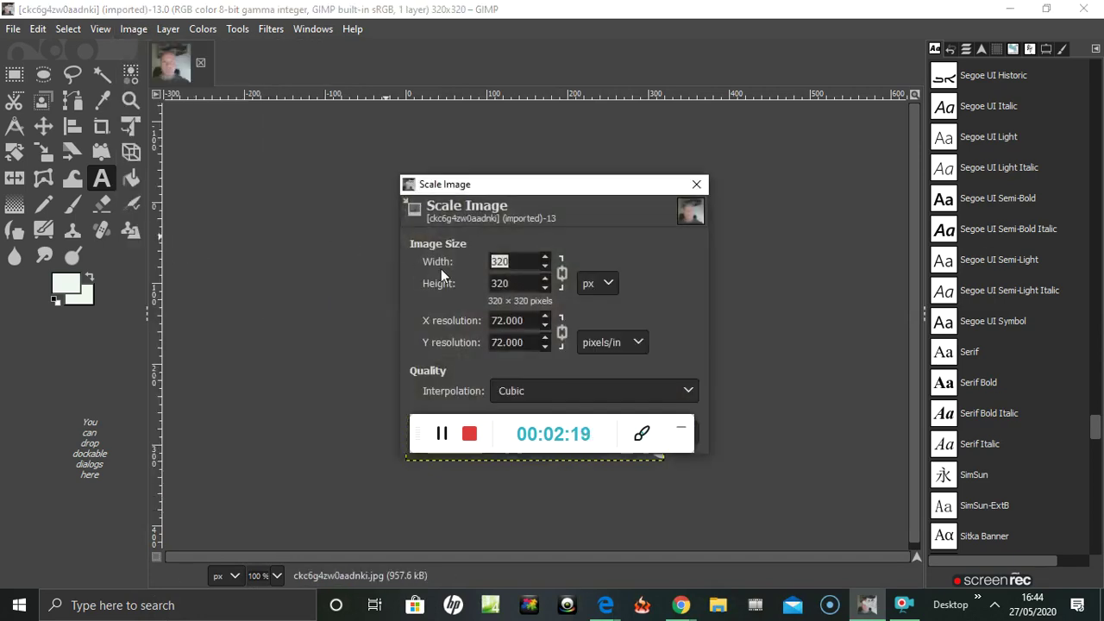
pyautogui.click(562, 273)
pyautogui.press('BackSpace')
pyautogui.write('2124')
pyautogui.click(518, 279)
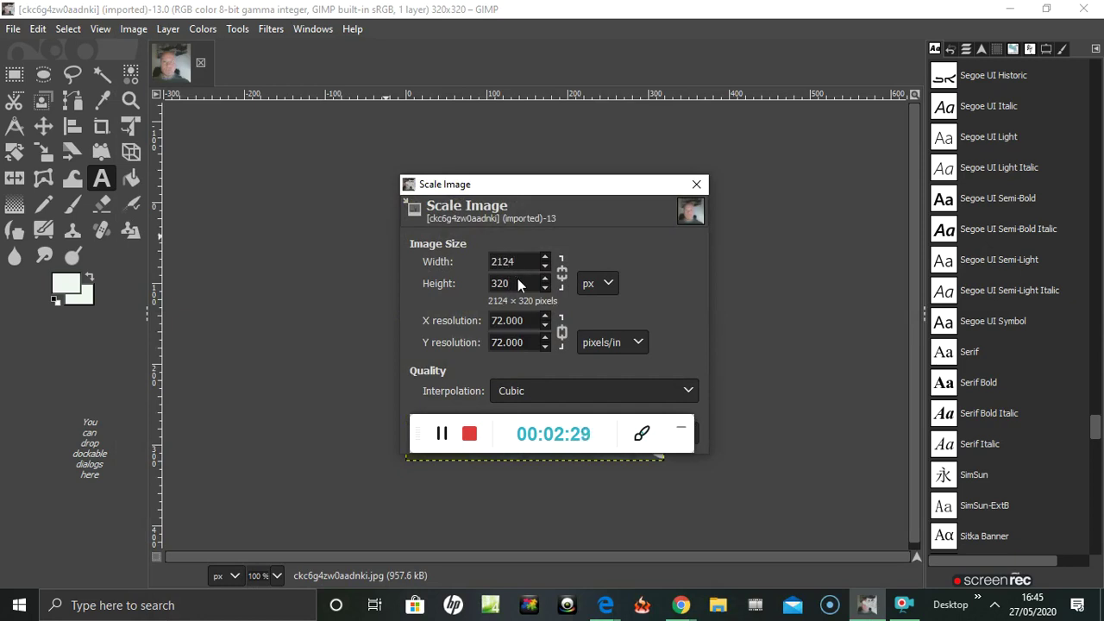
pyautogui.write('1416')
pyautogui.click(563, 275)
pyautogui.moveTo(646, 182); pyautogui.dragTo(591, 143)
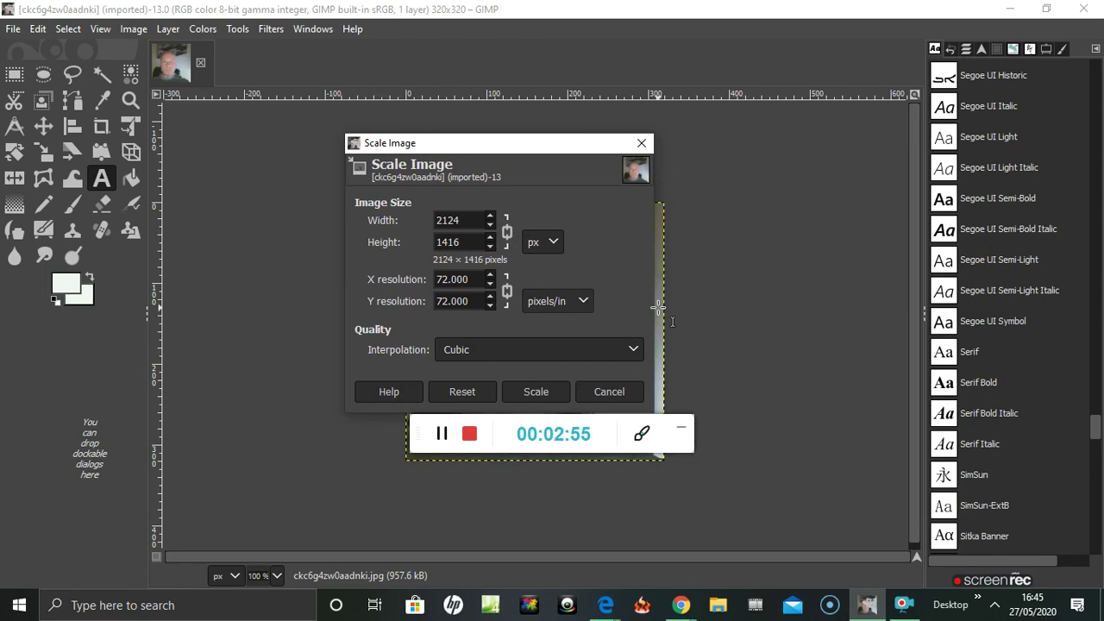
pyautogui.click(536, 391)
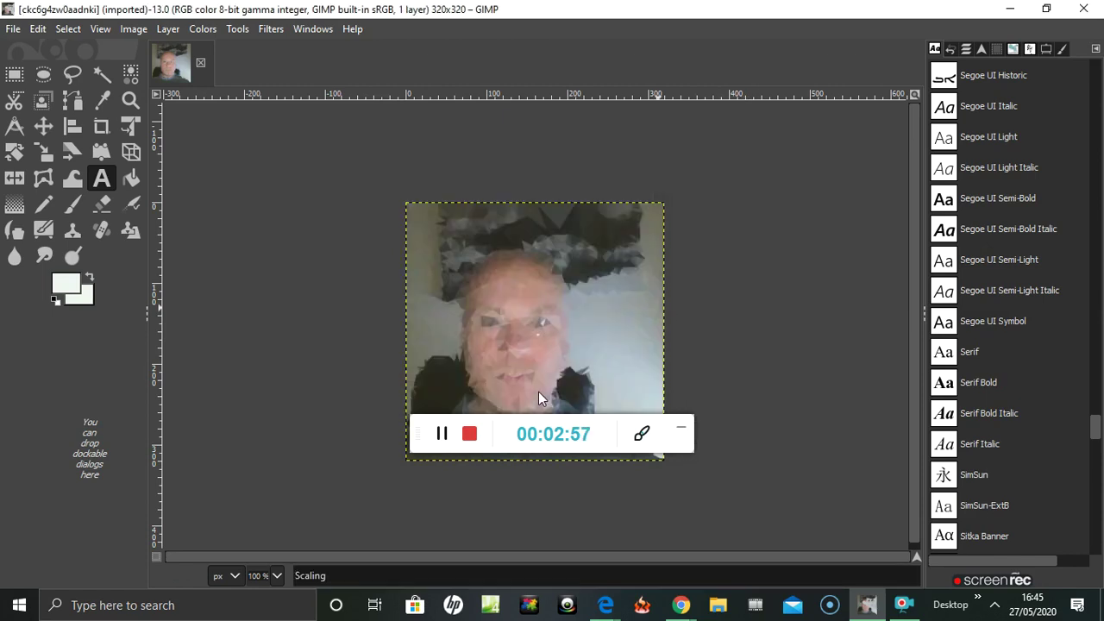
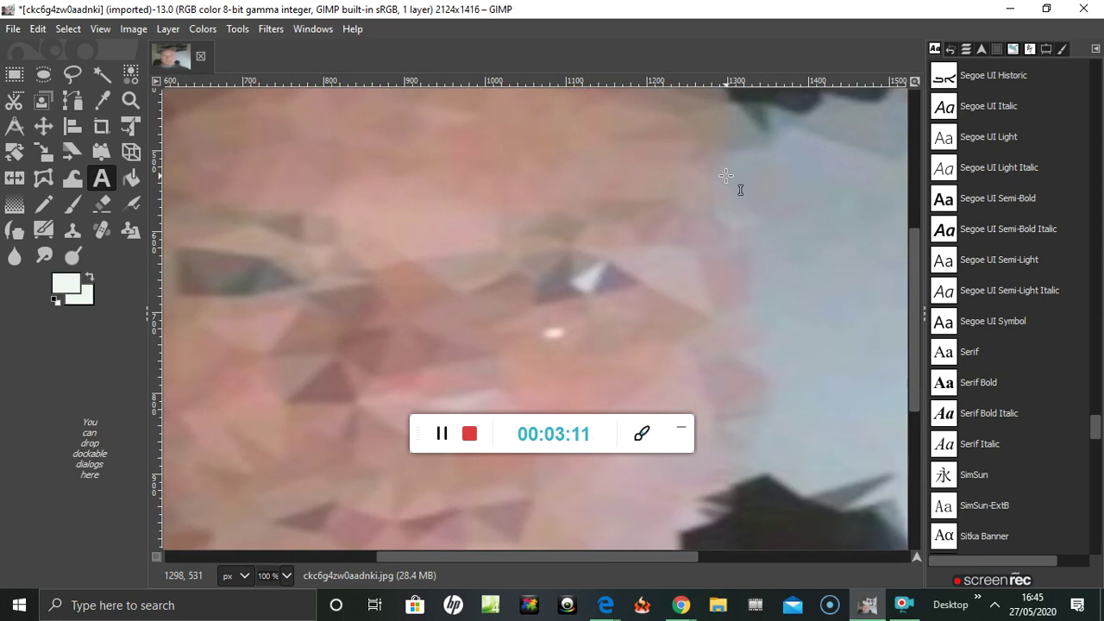
# Overwrite ckc6g4zw0aadnki.jpg with the scaled image as a quality 90 JPEG and close the image, discarding unsaved changes
pyautogui.click(12, 31)
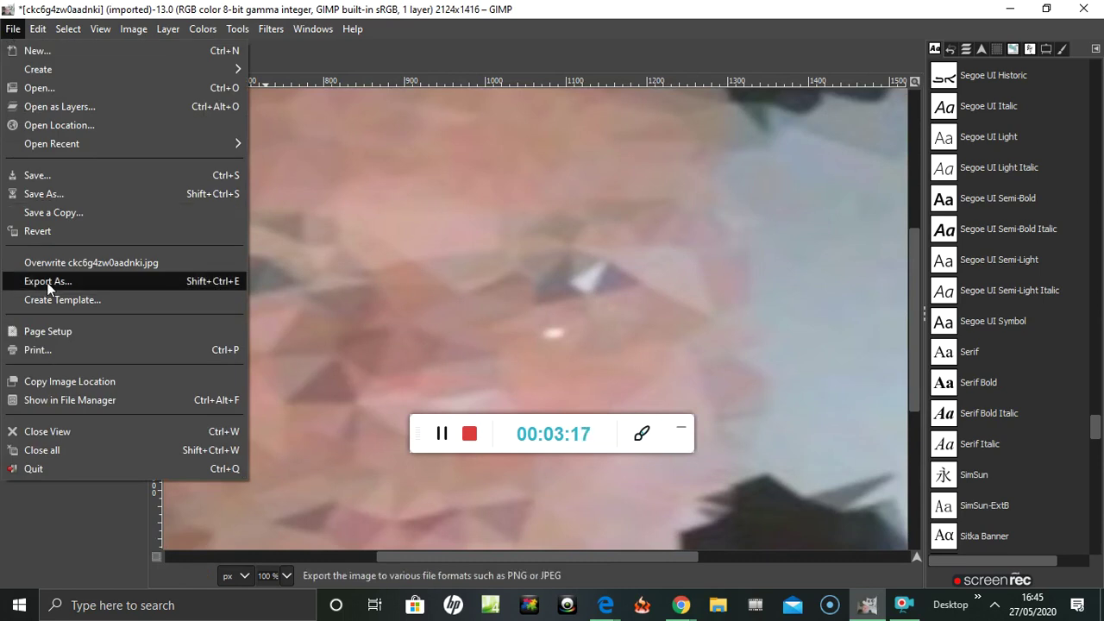
pyautogui.press('Escape')
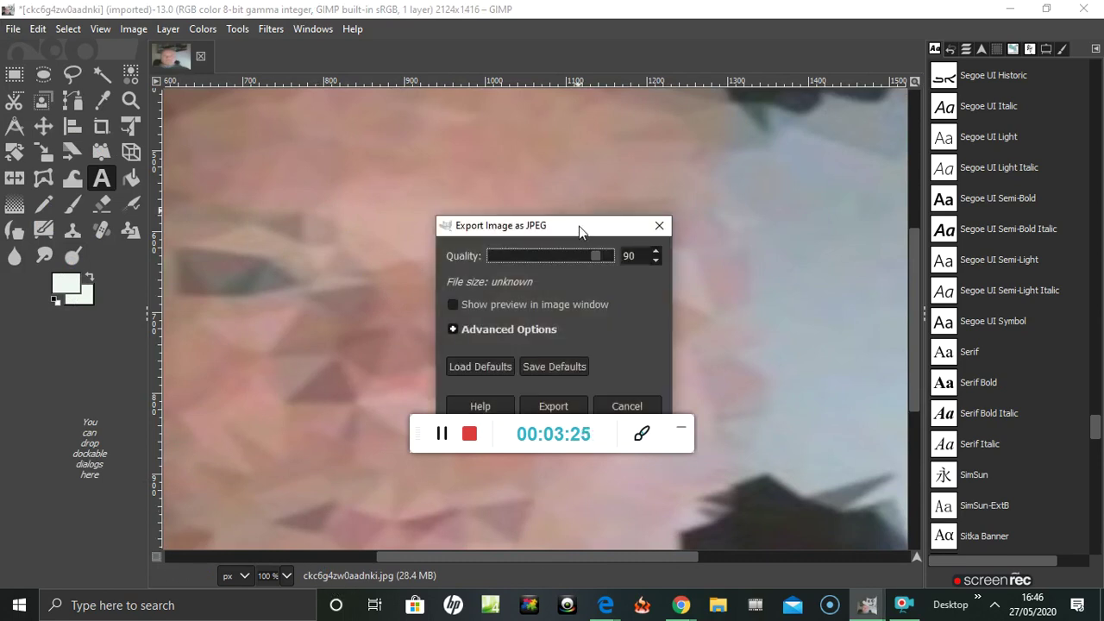
pyautogui.moveTo(579, 226); pyautogui.dragTo(493, 179)
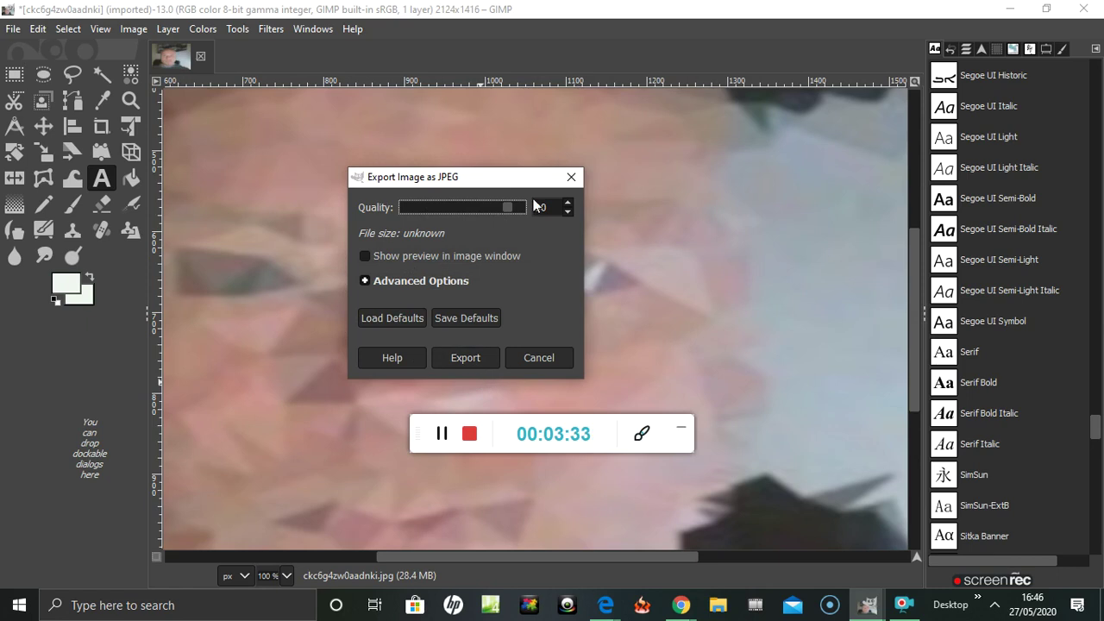
pyautogui.click(473, 358)
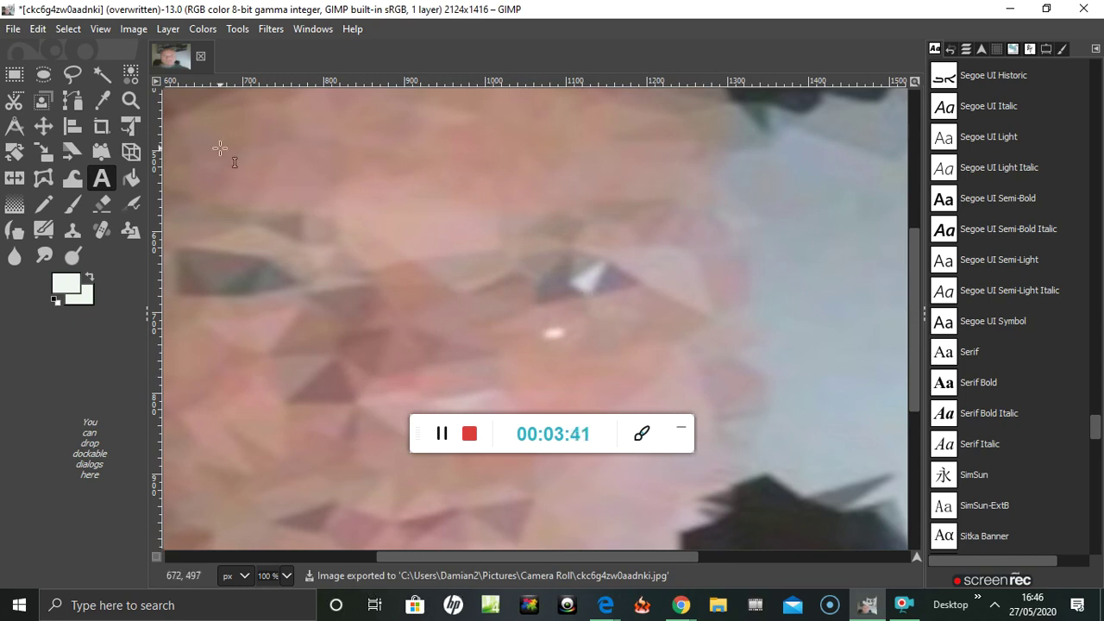
pyautogui.click(200, 56)
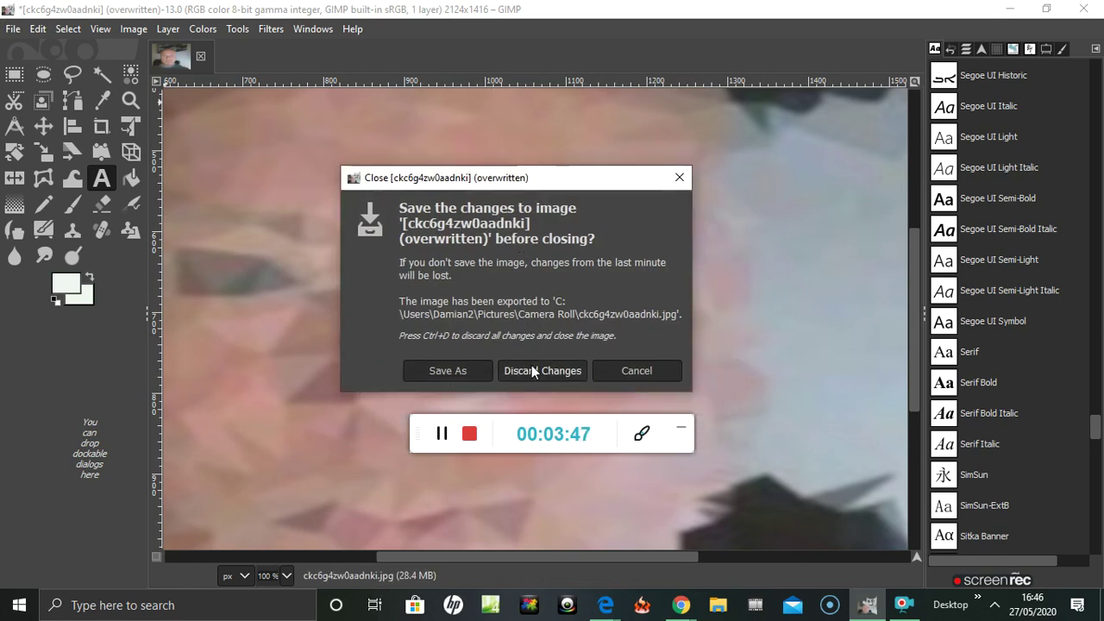
pyautogui.click(531, 370)
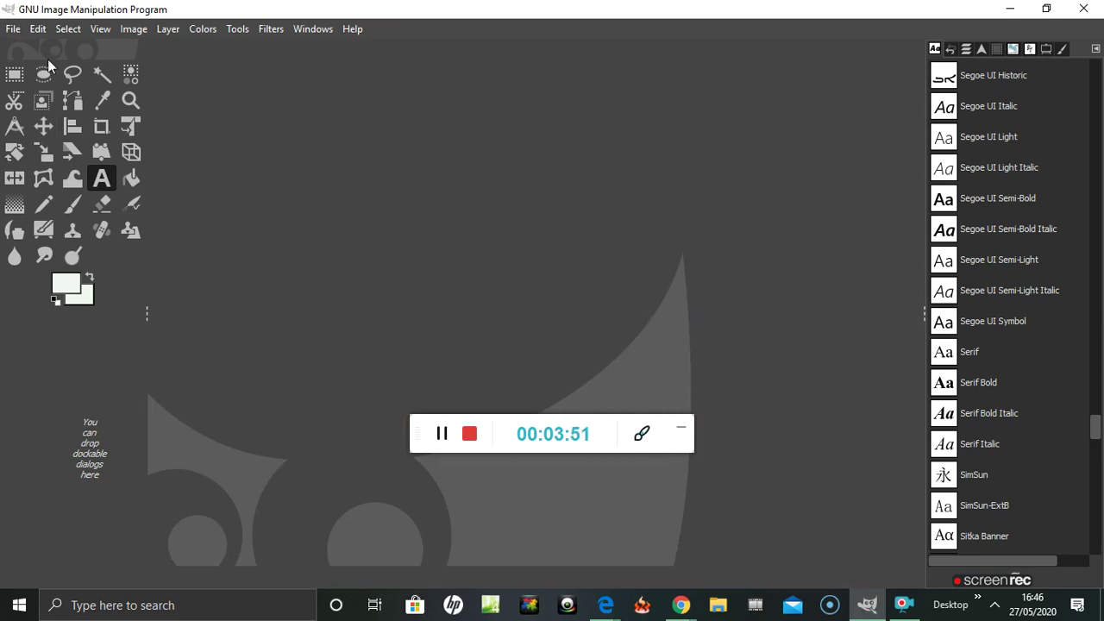
# Check the overwritten file's size and dimensions in the open-image preview, and return to the 500px Photo Manager in the browser
pyautogui.click(8, 31)
pyautogui.click(34, 87)
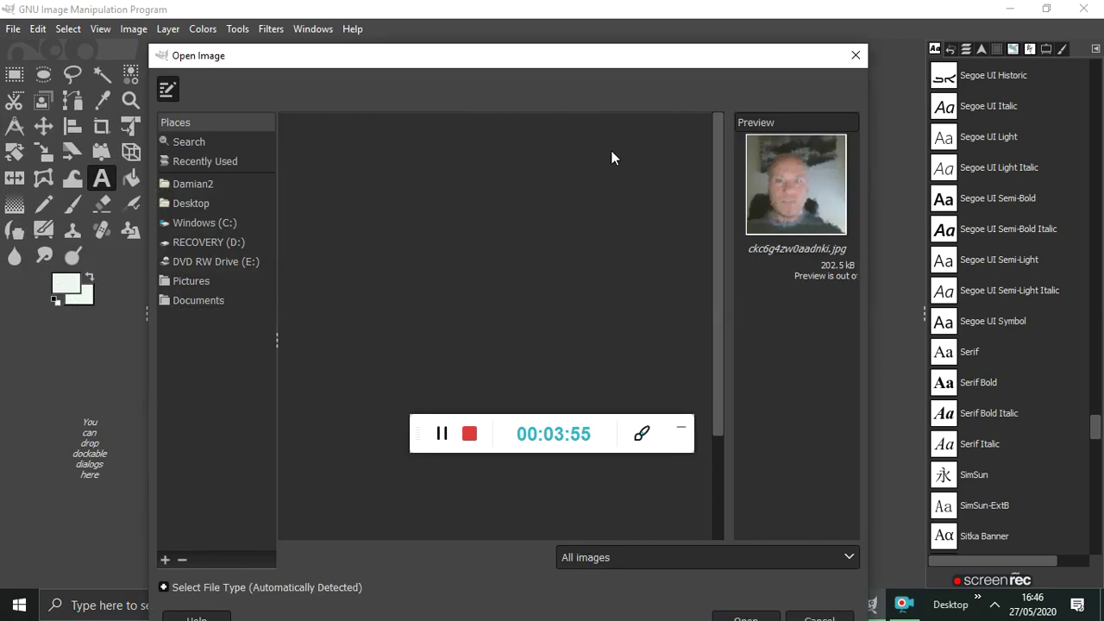
pyautogui.moveTo(706, 52); pyautogui.dragTo(615, 52)
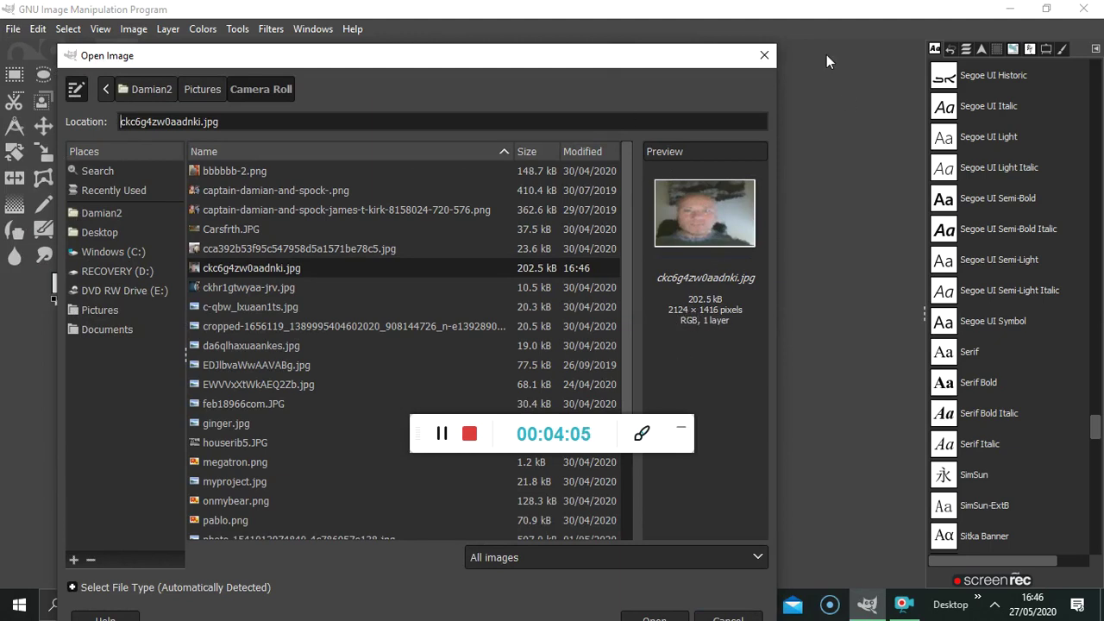
pyautogui.click(765, 55)
pyautogui.click(605, 604)
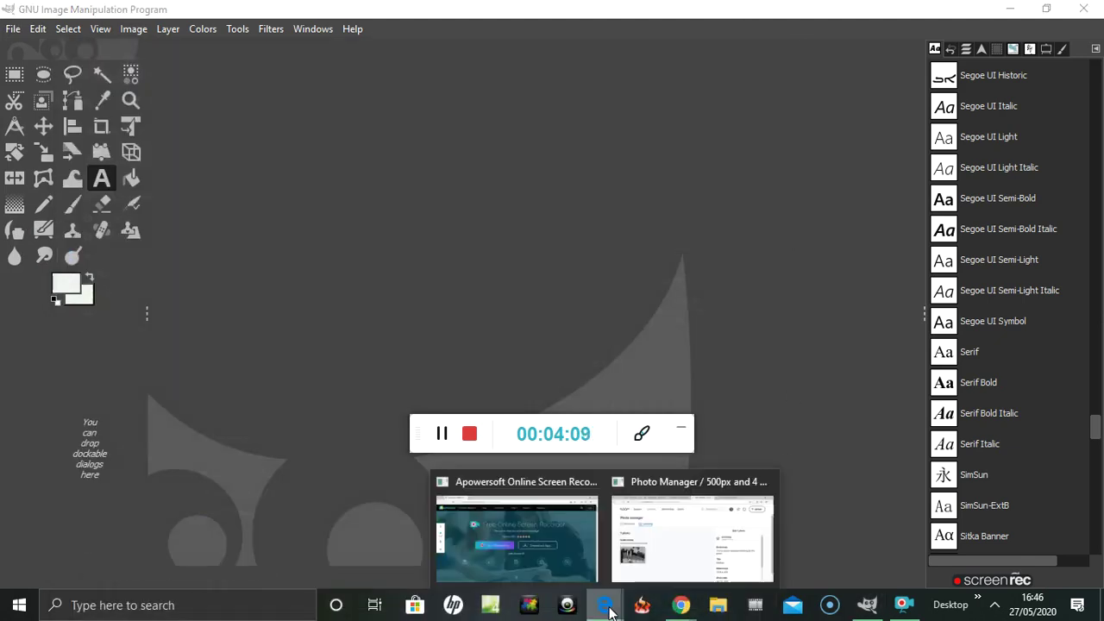
pyautogui.click(658, 534)
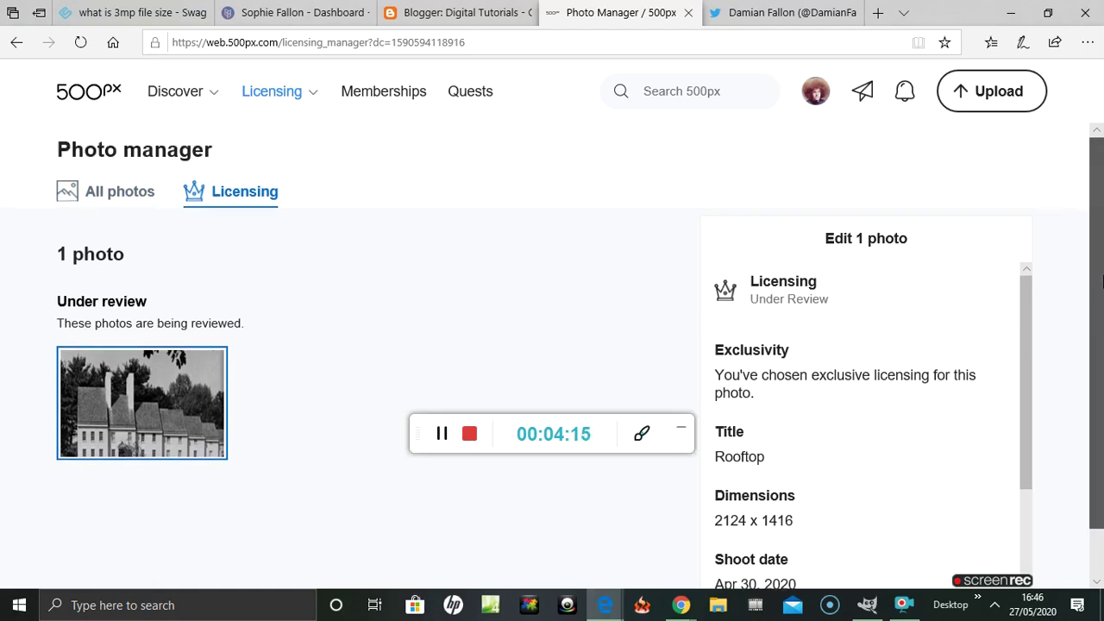
# Start a new 500px upload and add ckc6g4zw0aadnki from the Camera Roll folder
pyautogui.click(978, 102)
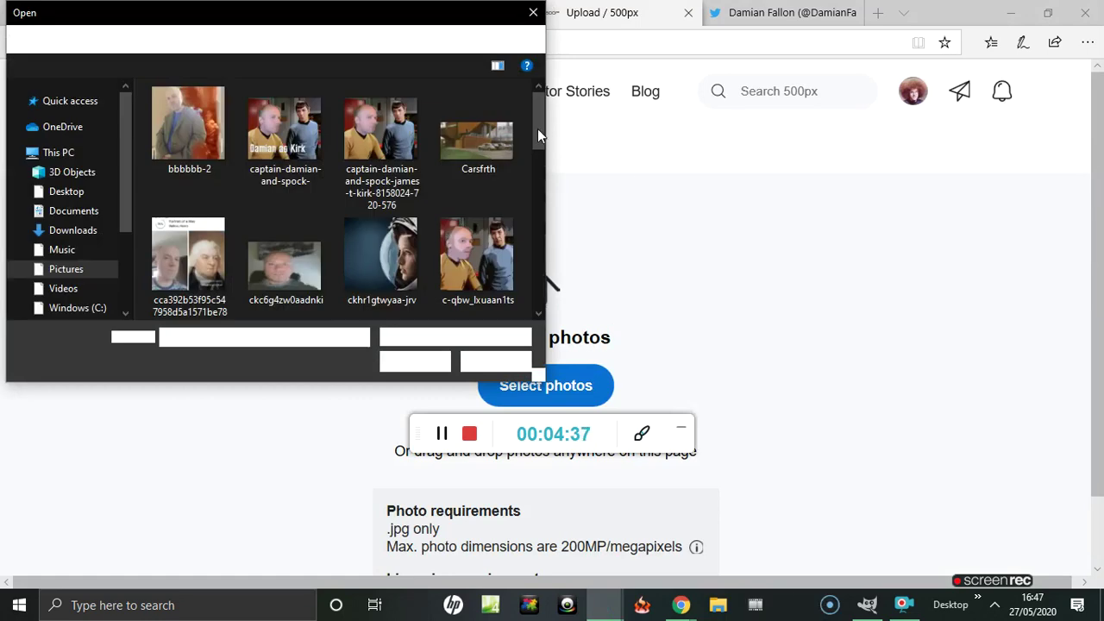
pyautogui.moveTo(536, 139); pyautogui.dragTo(537, 147)
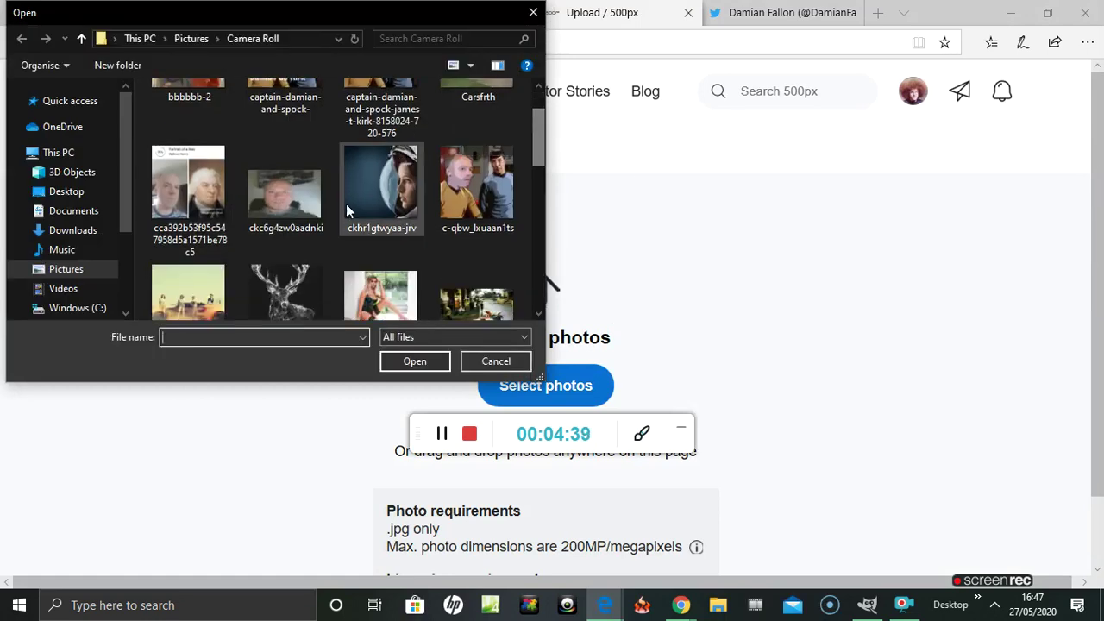
pyautogui.click(278, 206)
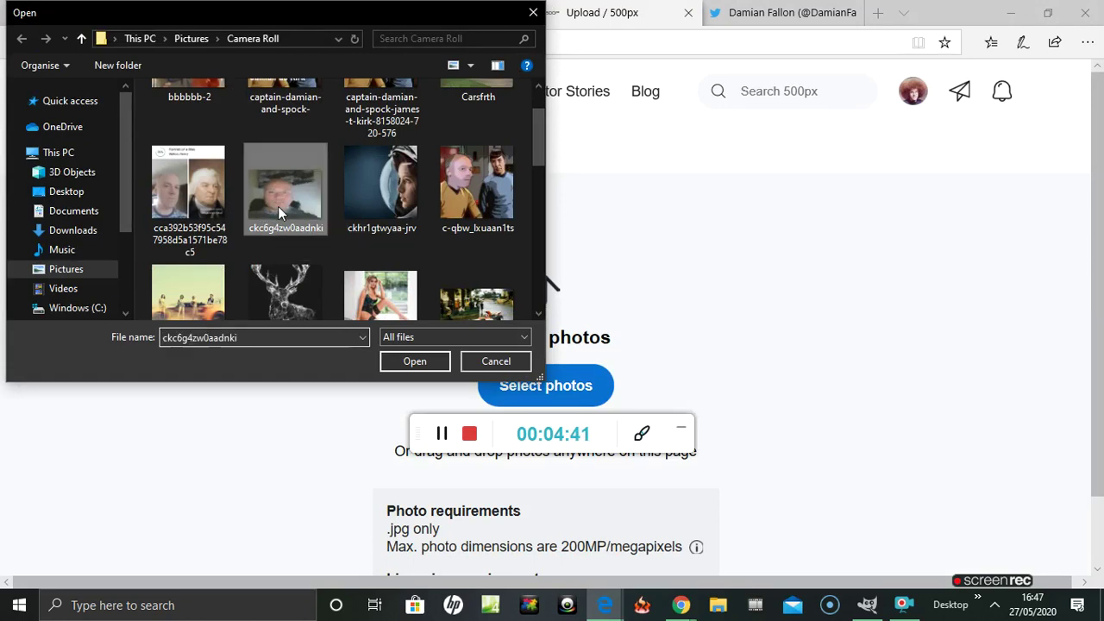
pyautogui.click(402, 361)
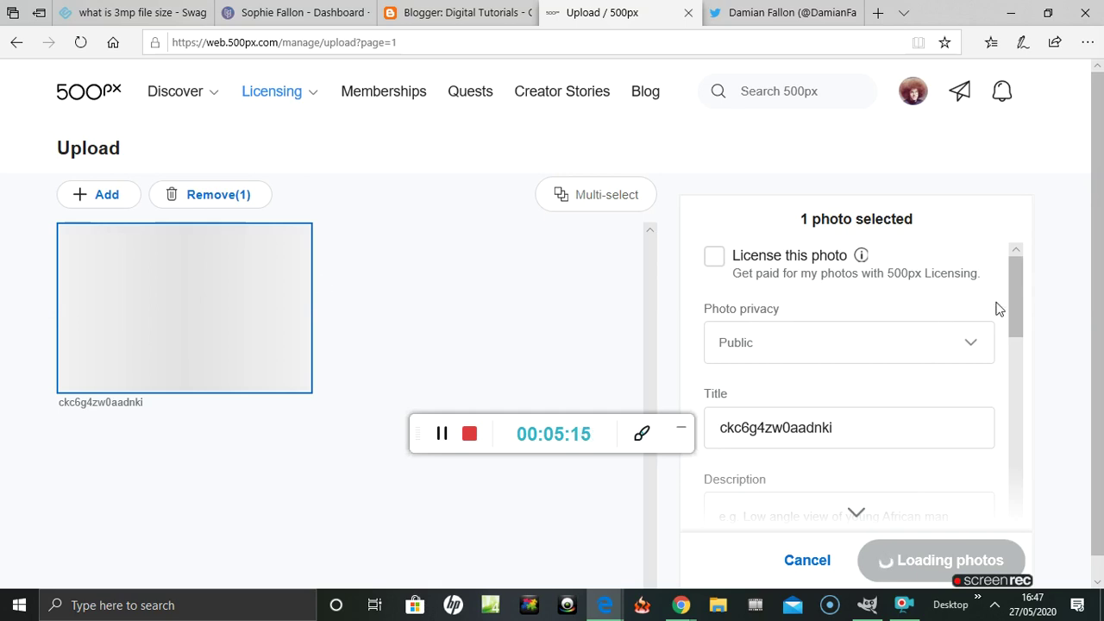
# Mark the uploaded photo for licensing via 500px and replace its title with "hexagonal"
pyautogui.moveTo(1014, 303); pyautogui.dragTo(1016, 236)
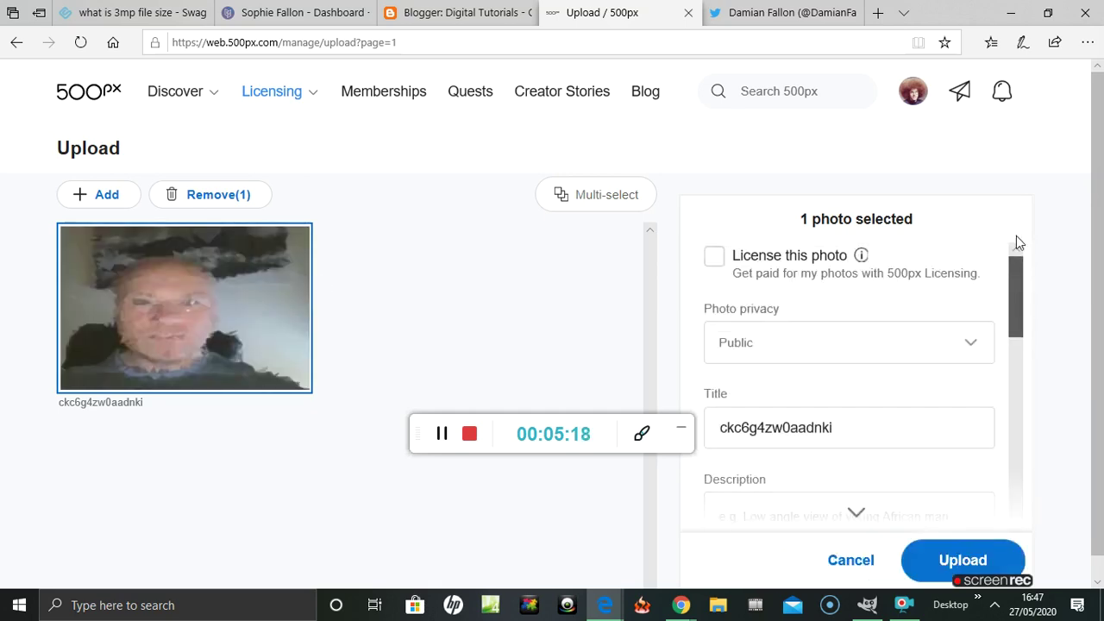
pyautogui.click(714, 264)
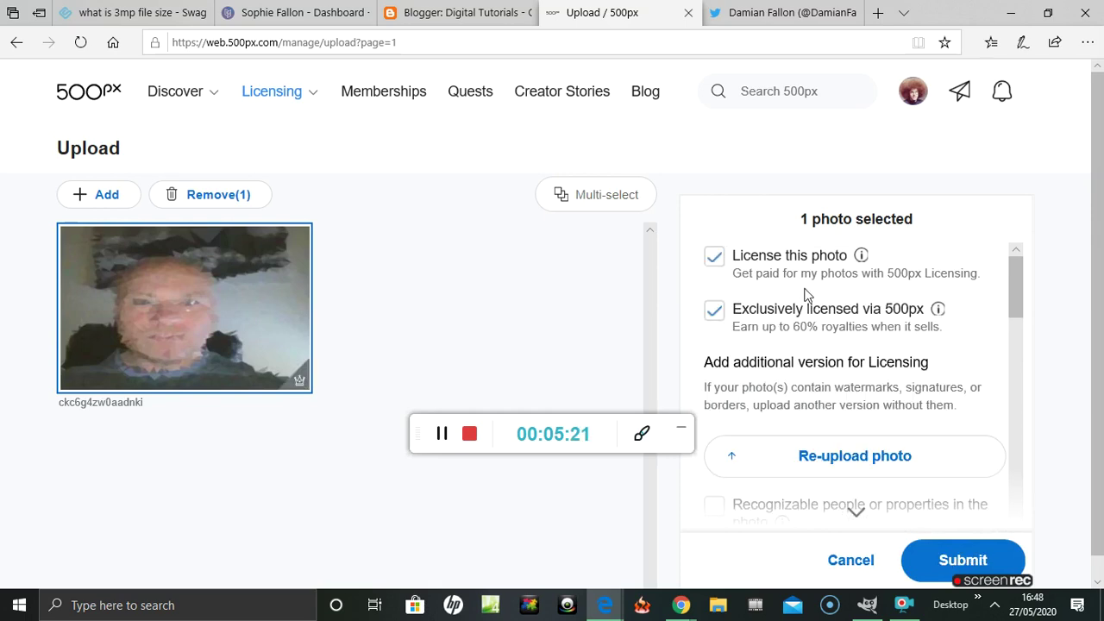
pyautogui.moveTo(1013, 291); pyautogui.dragTo(1018, 370)
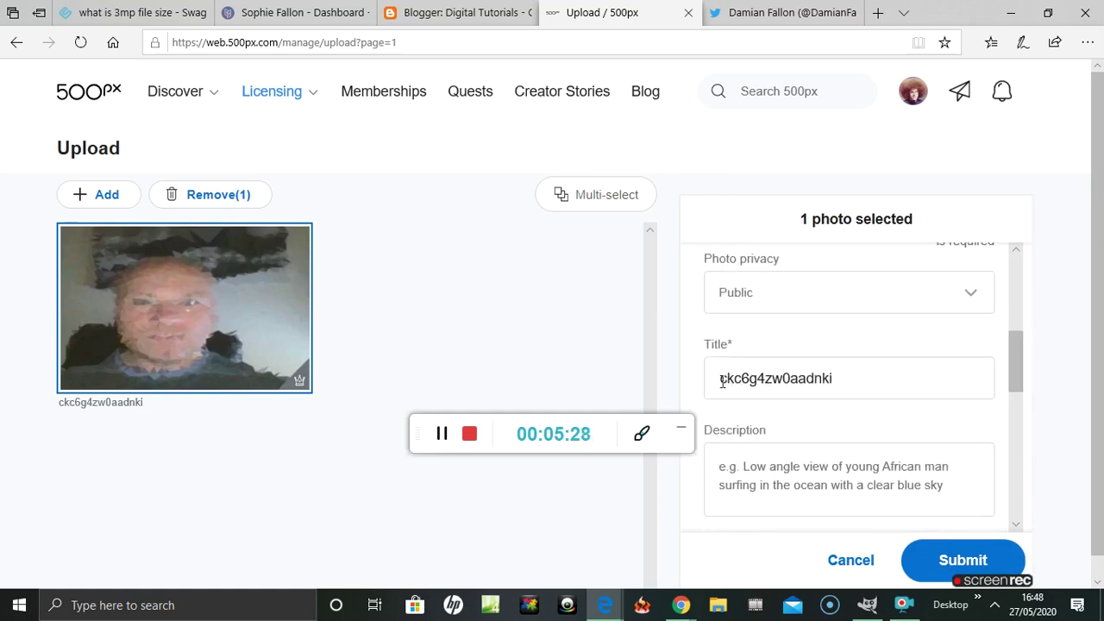
pyautogui.moveTo(728, 381); pyautogui.dragTo(841, 387)
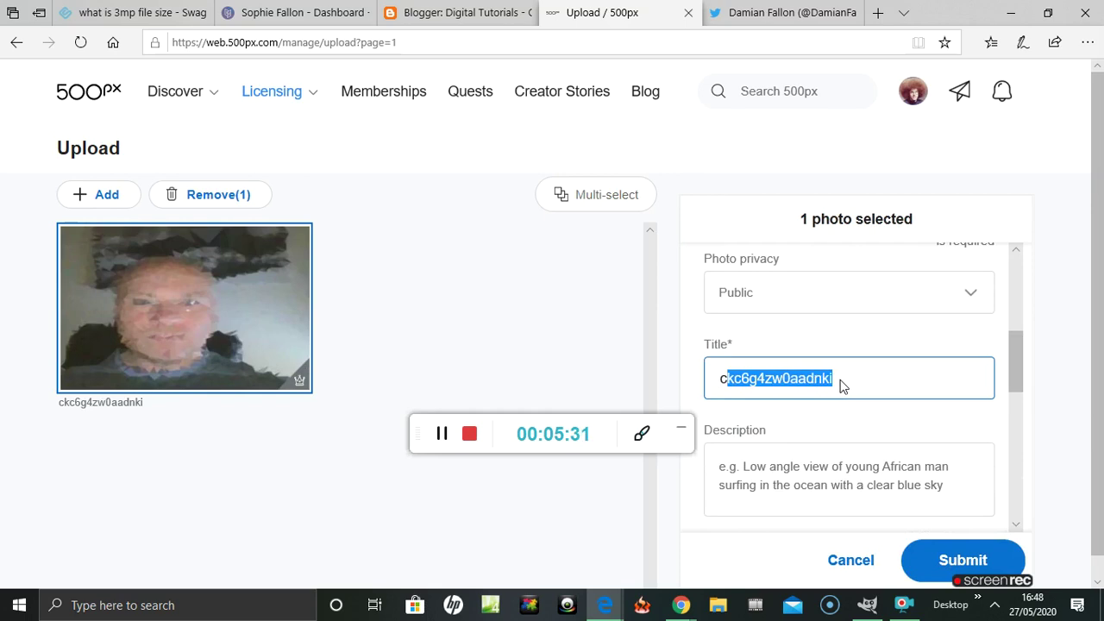
pyautogui.hotkey('ctrl', 'a')
pyautogui.press('BackSpace')
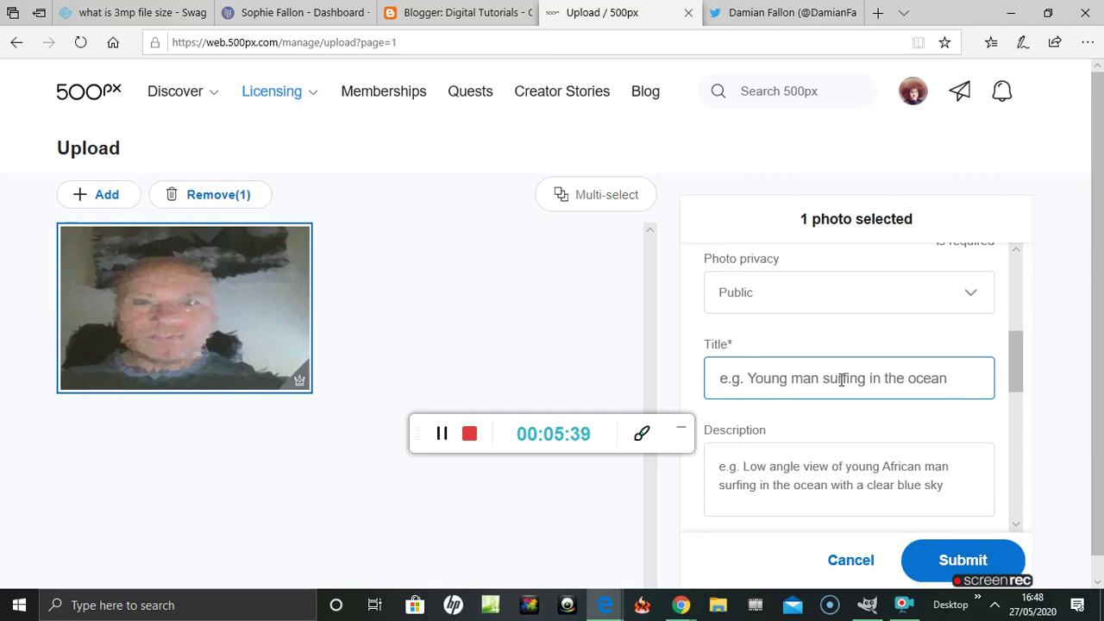
pyautogui.write('he')
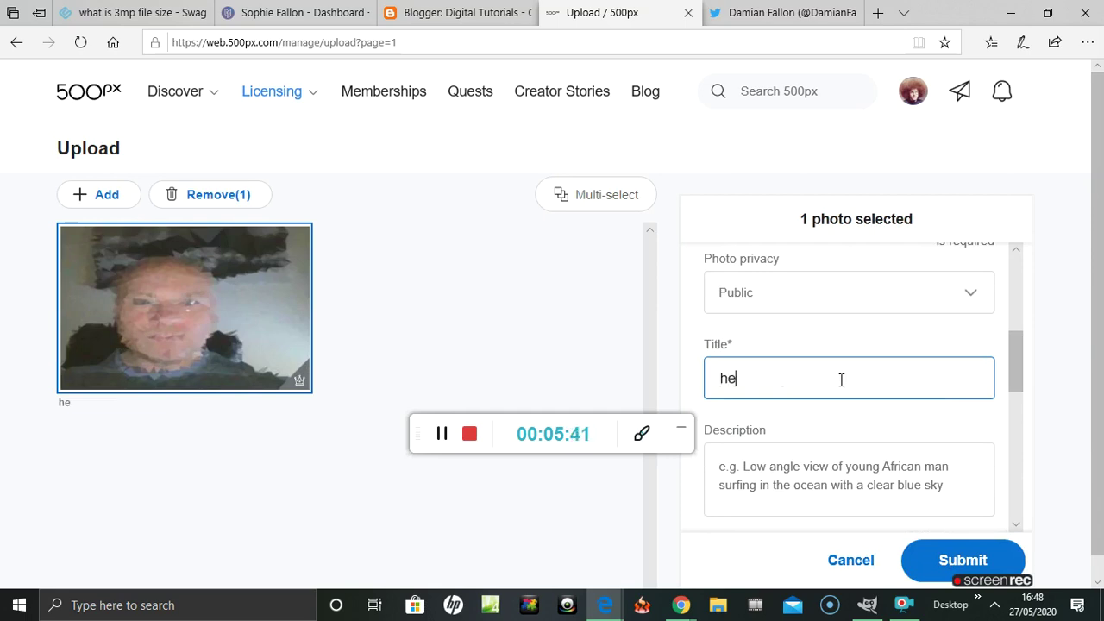
pyautogui.write('xagonal')
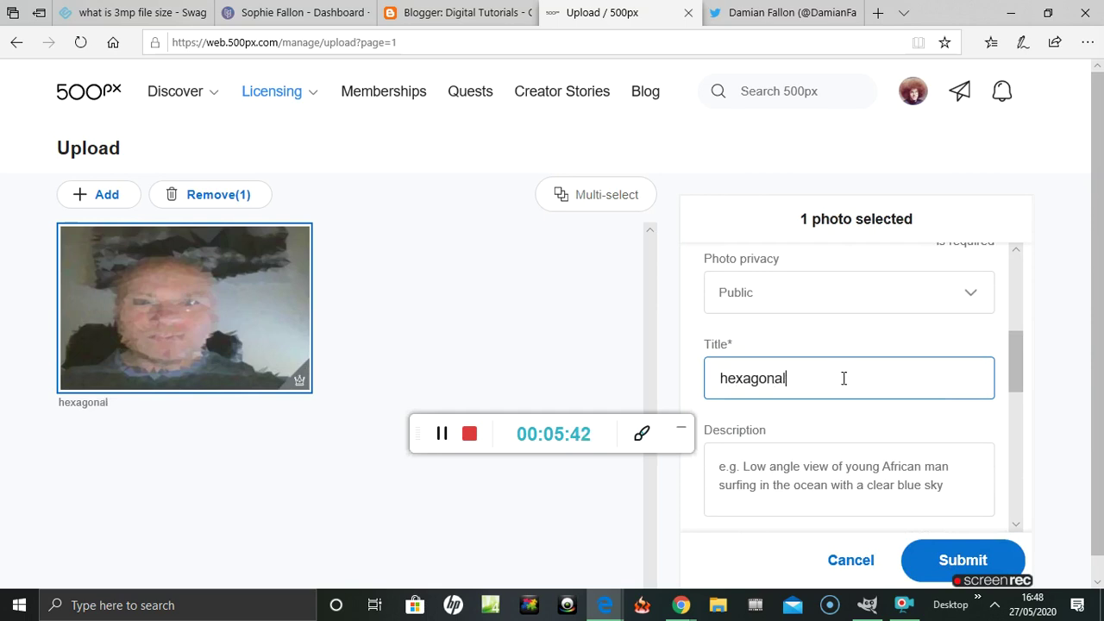
# Enter "self portrait with hex shapes" as the photo's description and submit the photo
pyautogui.moveTo(1017, 369); pyautogui.dragTo(1012, 393)
pyautogui.click(723, 357)
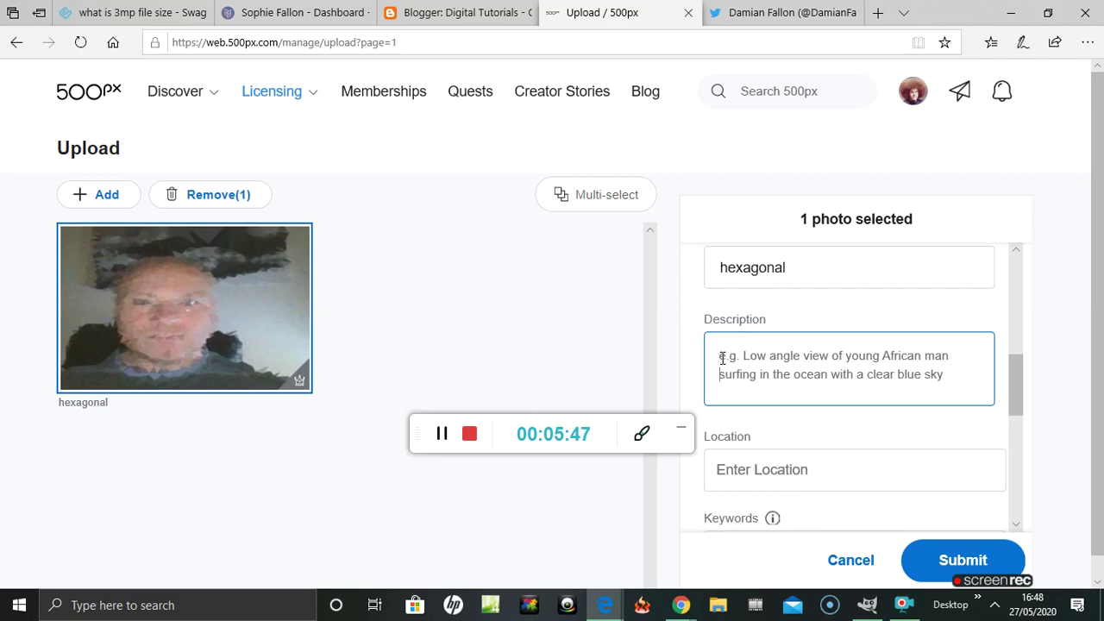
pyautogui.write('self ')
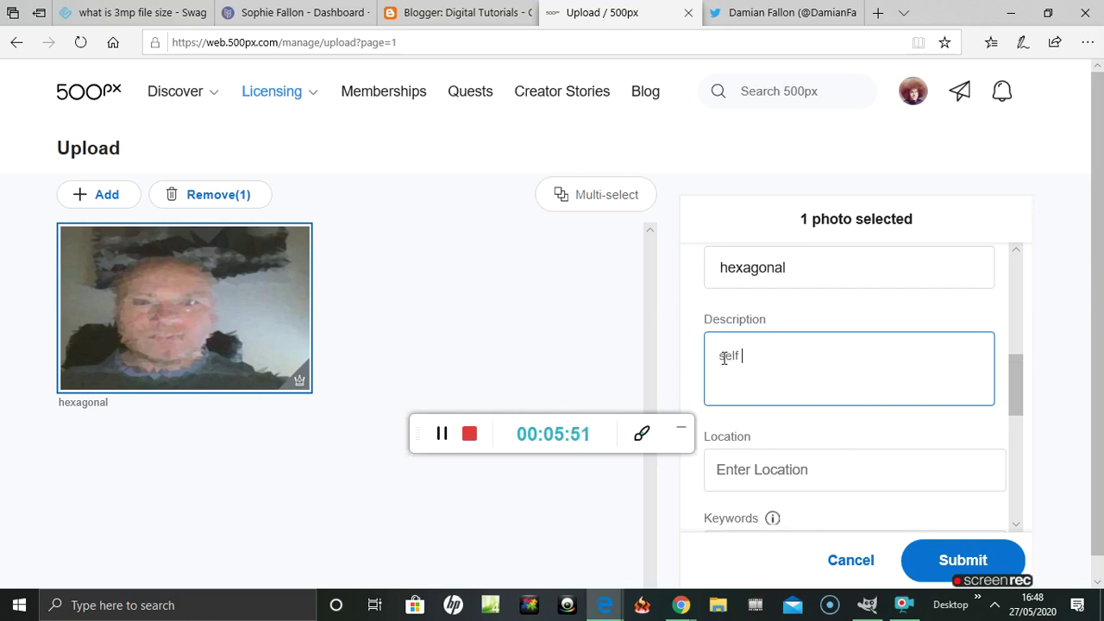
pyautogui.write('po')
pyautogui.write('rtait')
pyautogui.click(765, 357)
pyautogui.write('r')
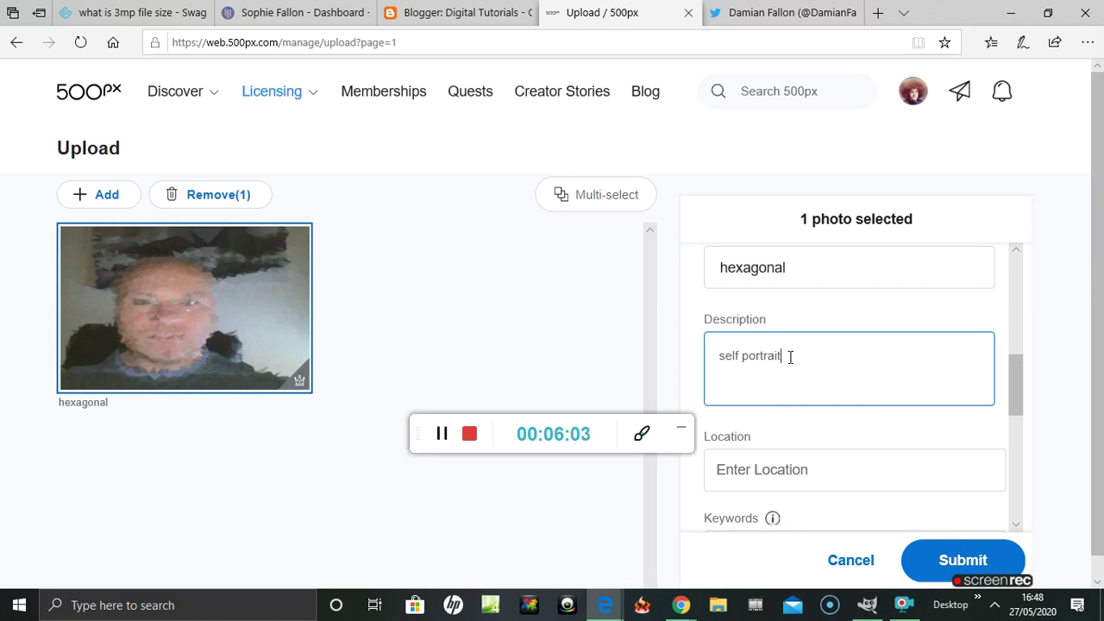
pyautogui.click(791, 357)
pyautogui.write('with hex shapes')
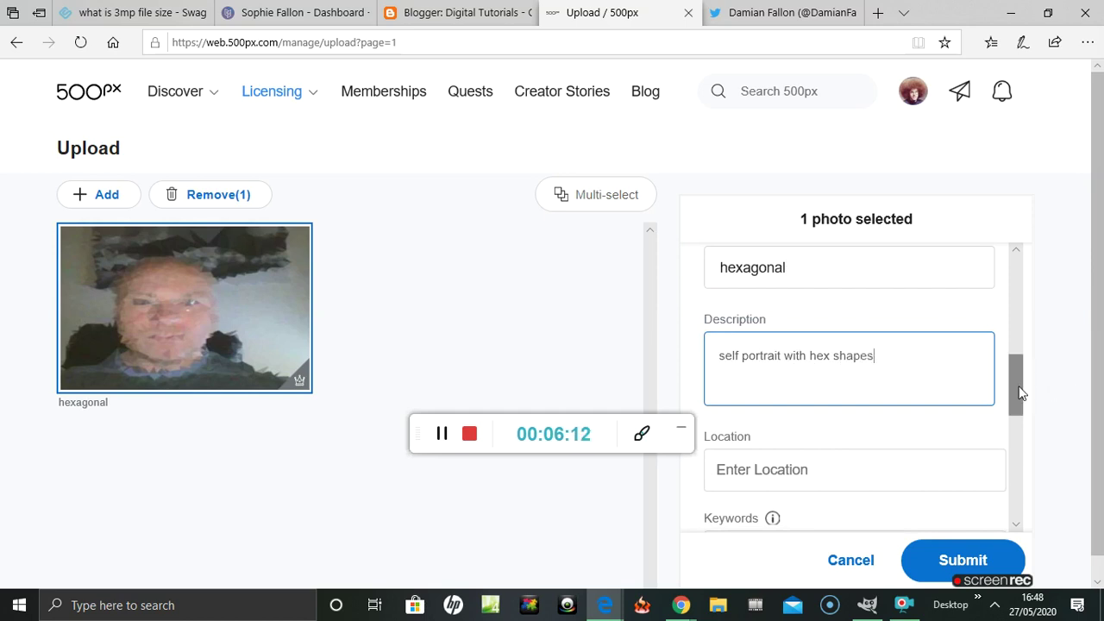
pyautogui.moveTo(1010, 392); pyautogui.dragTo(1012, 509)
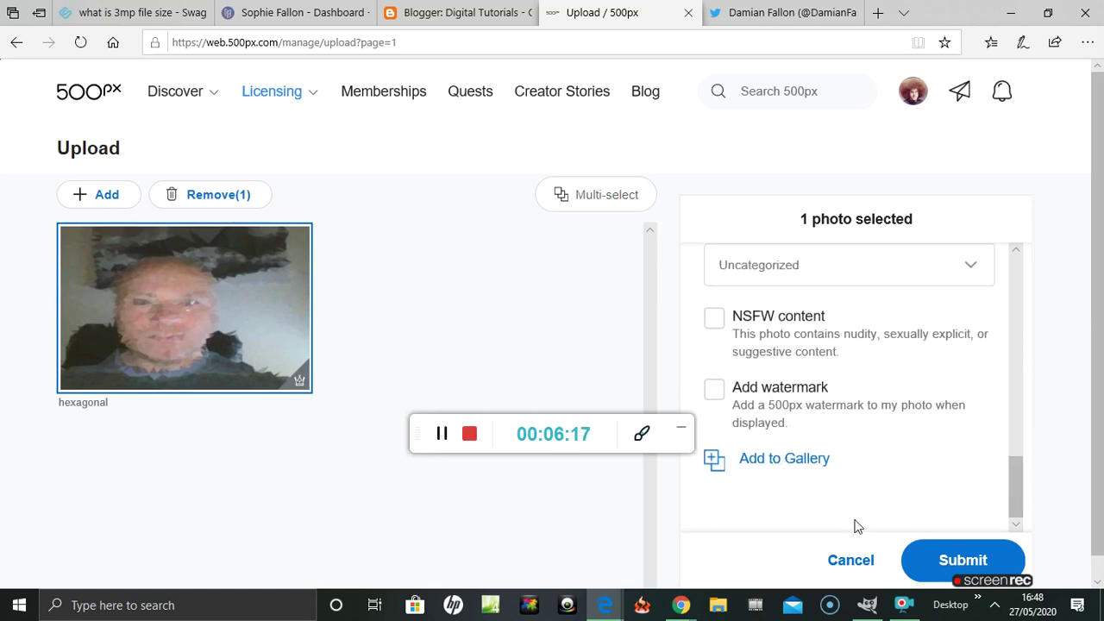
pyautogui.click(960, 563)
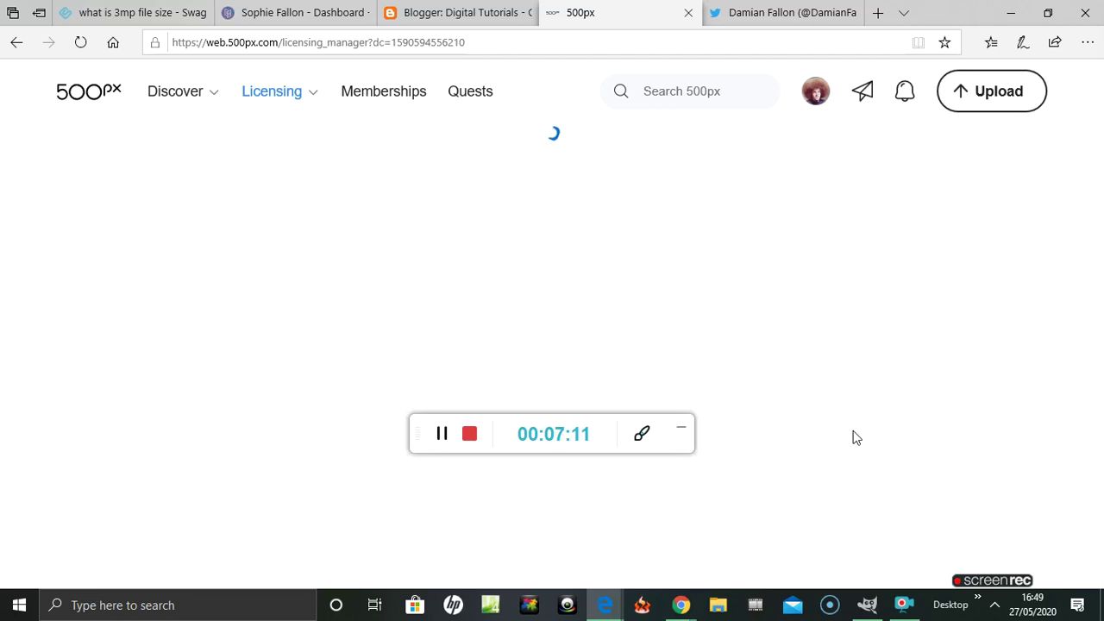
pyautogui.click(991, 609)
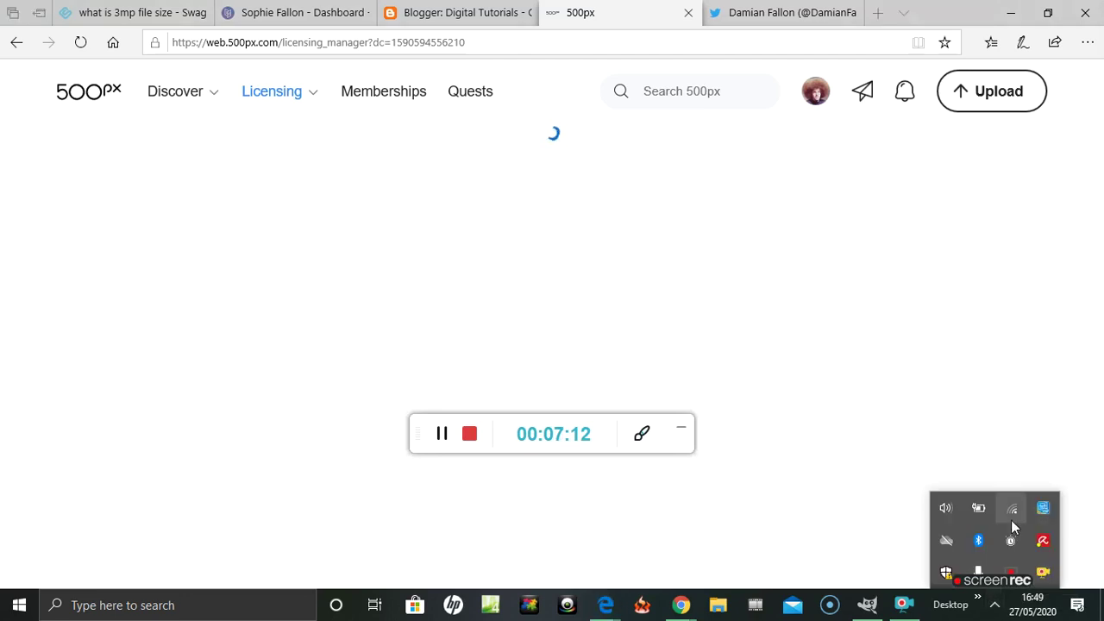
pyautogui.click(953, 355)
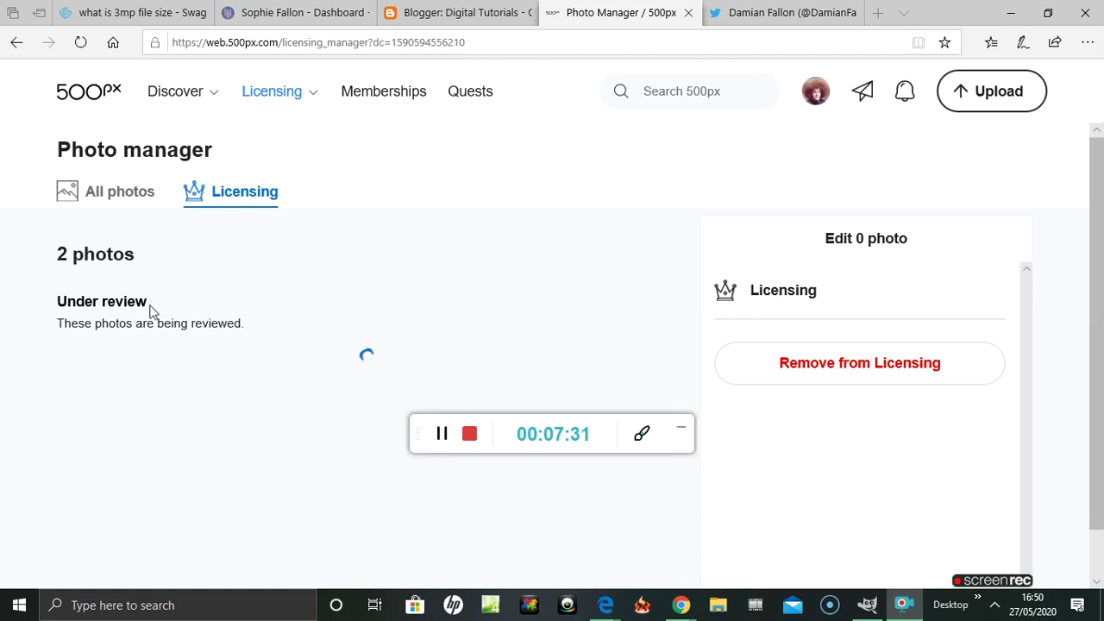
# Check the submitted photo's licensing status, title, dimensions and submission date in the licensing photo manager
pyautogui.moveTo(1100, 368); pyautogui.dragTo(1094, 418)
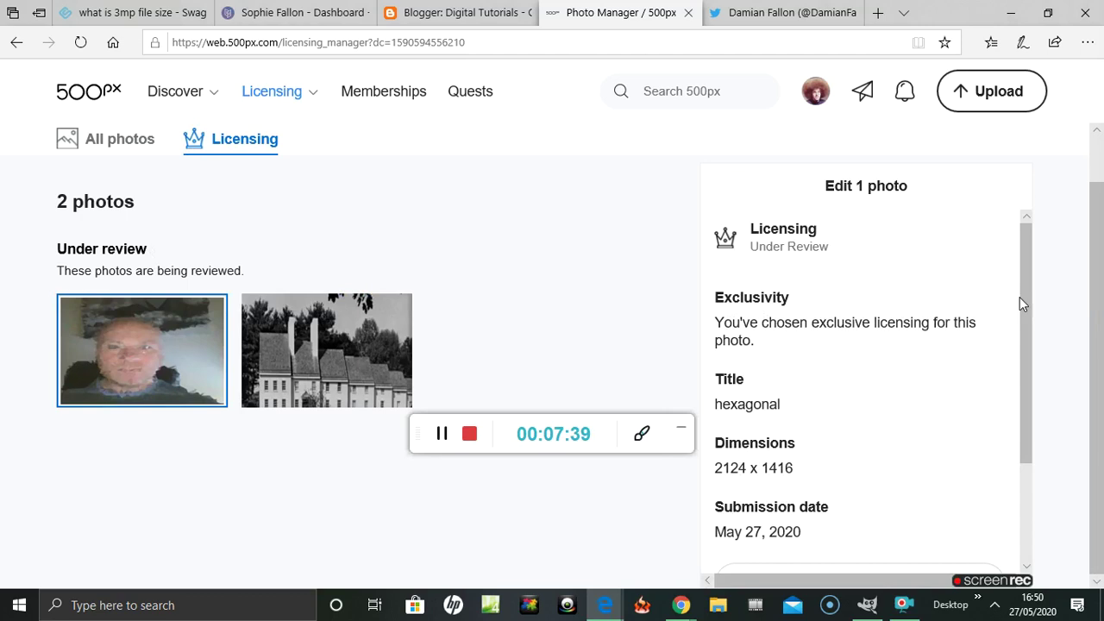
pyautogui.moveTo(1026, 302); pyautogui.dragTo(1017, 364)
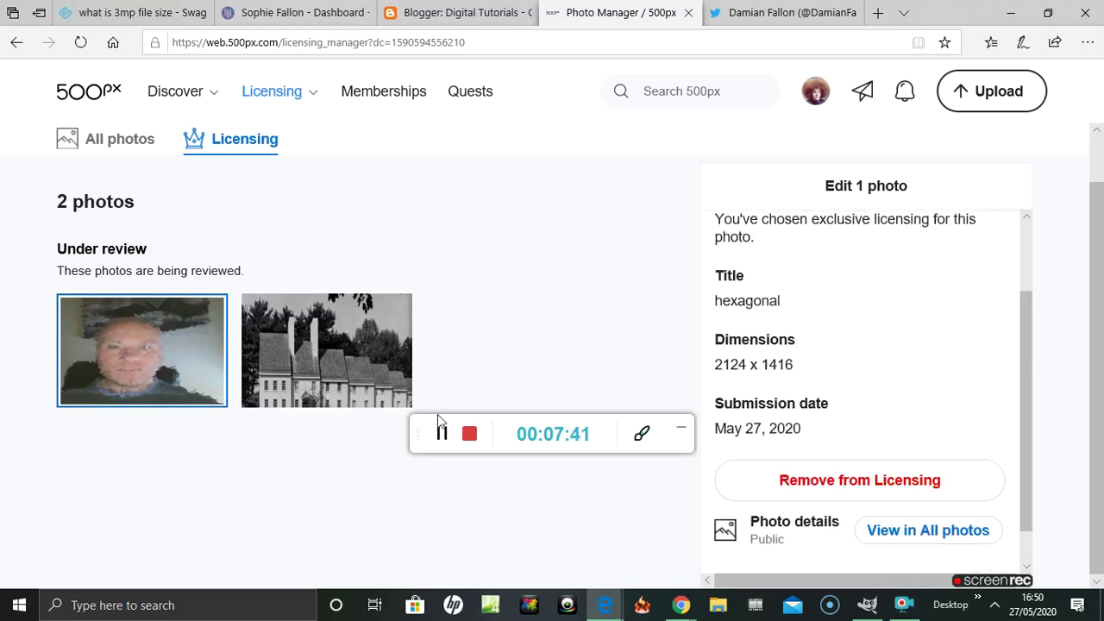